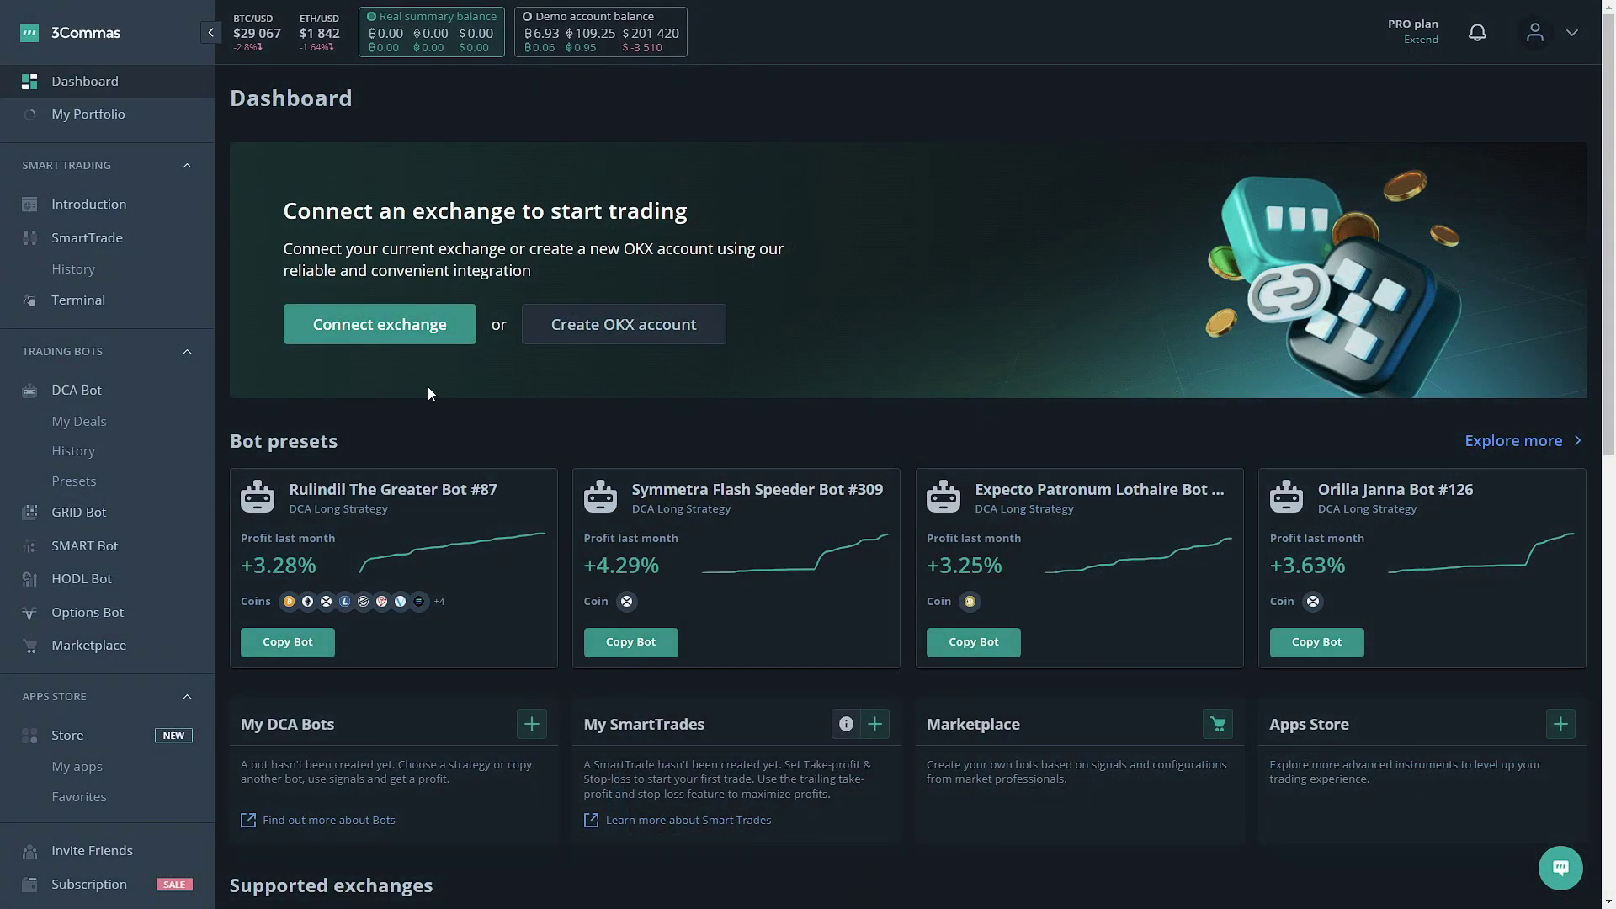
Step: Go to My Portfolio, browse the supported exchanges table, and start connecting a new account
{"action": "left_click", "coordinate": [84, 114]}
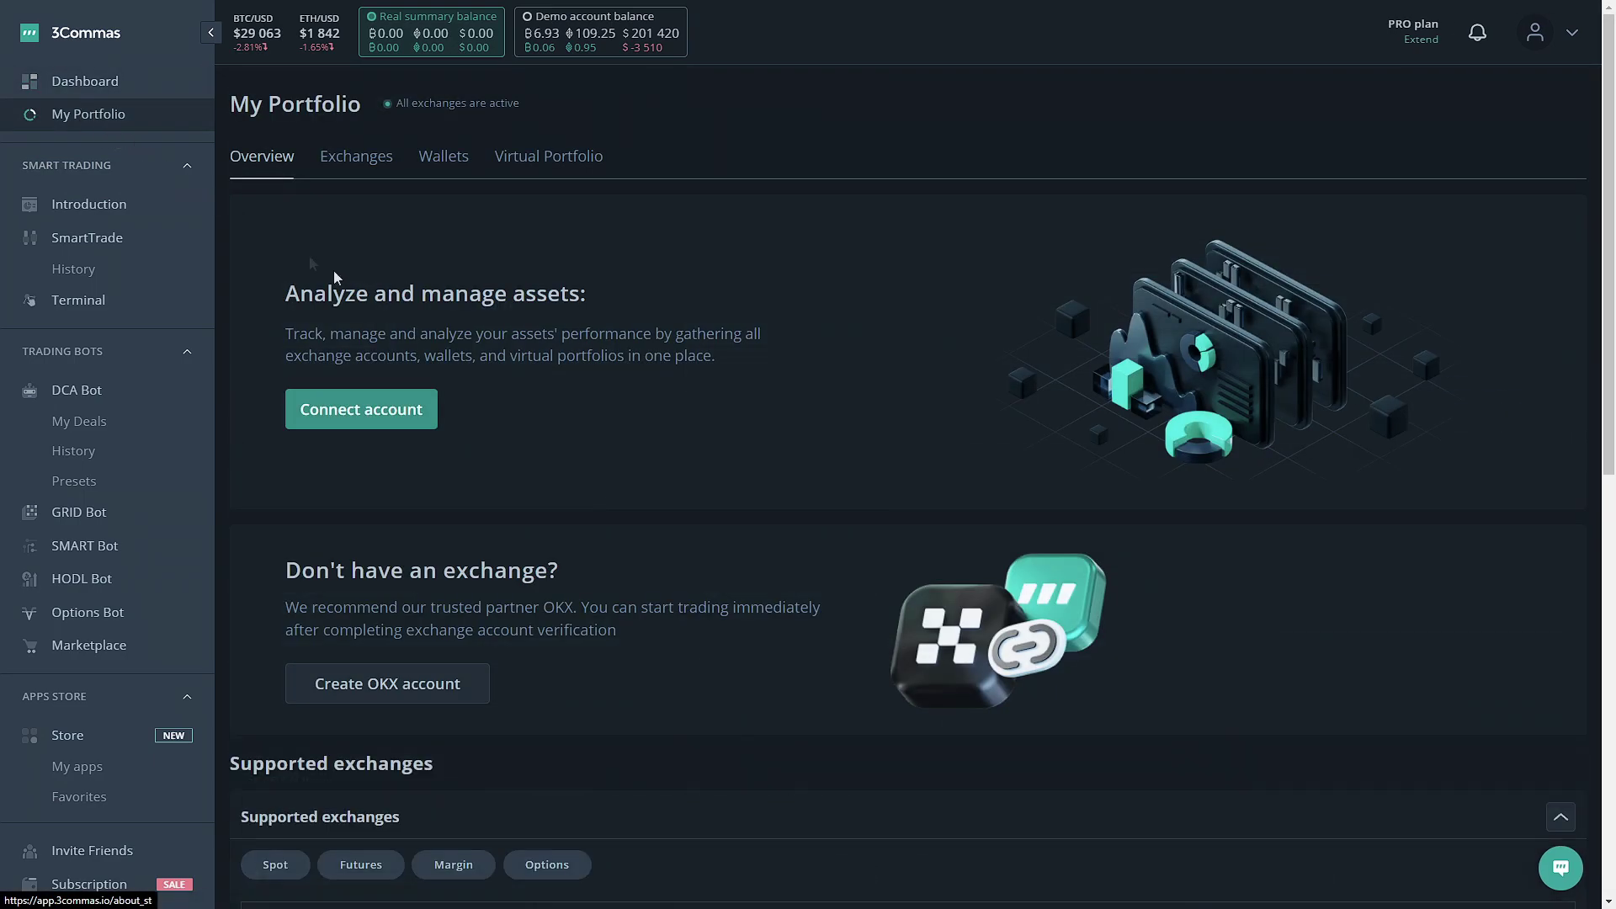
{"action": "scroll", "coordinate": [564, 372], "scroll_direction": "down", "scroll_amount": 4}
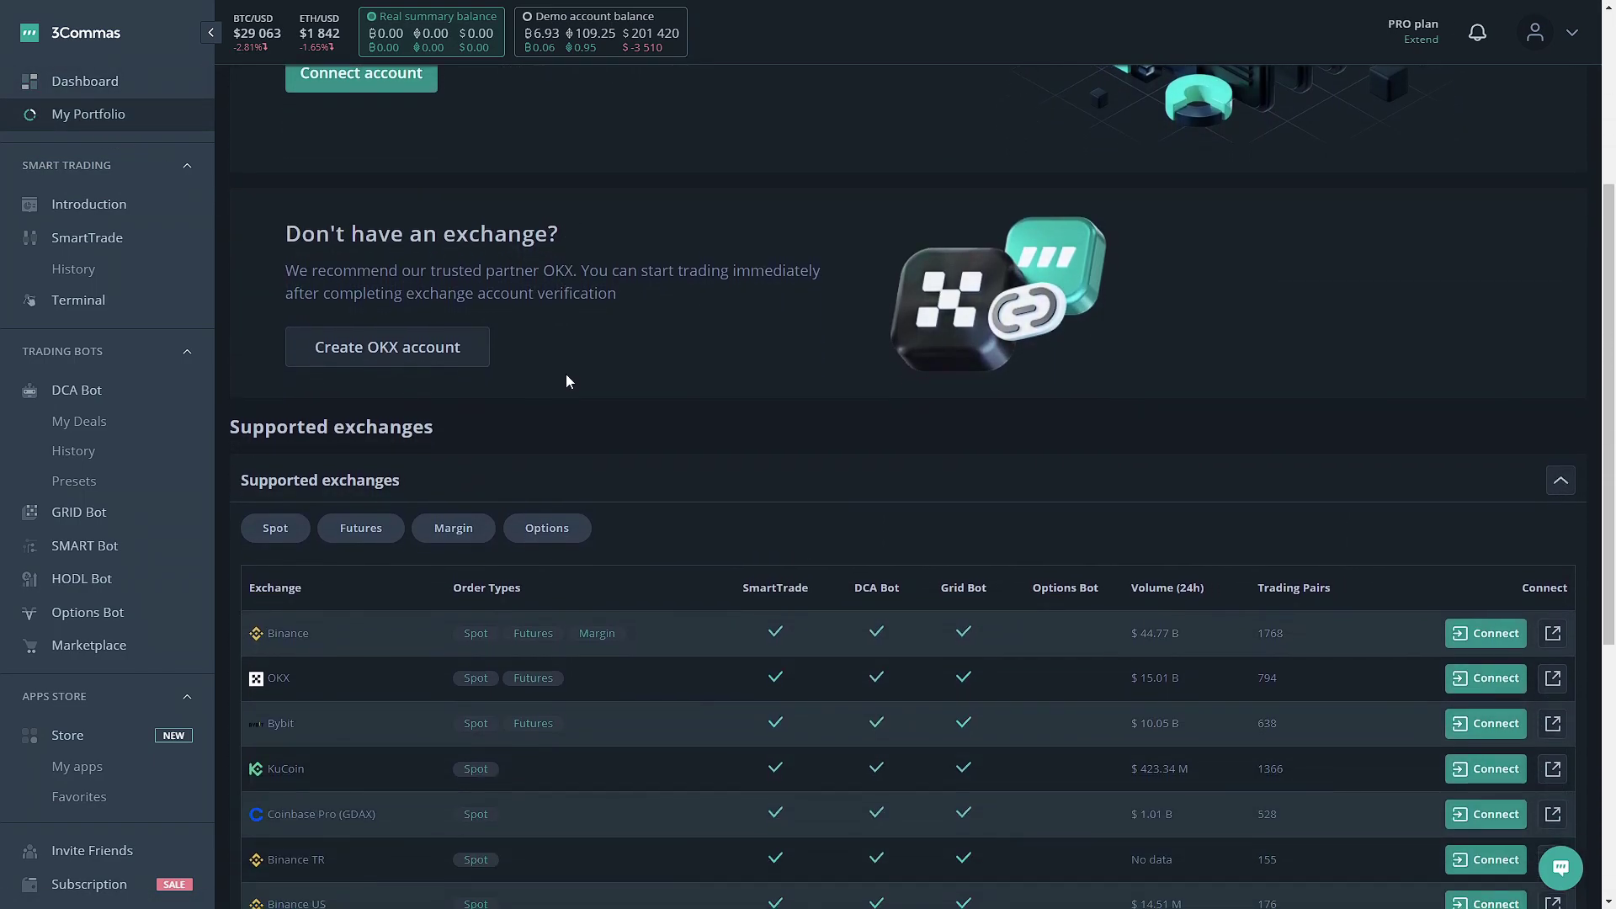
{"action": "scroll", "coordinate": [566, 381], "scroll_direction": "down", "scroll_amount": 2}
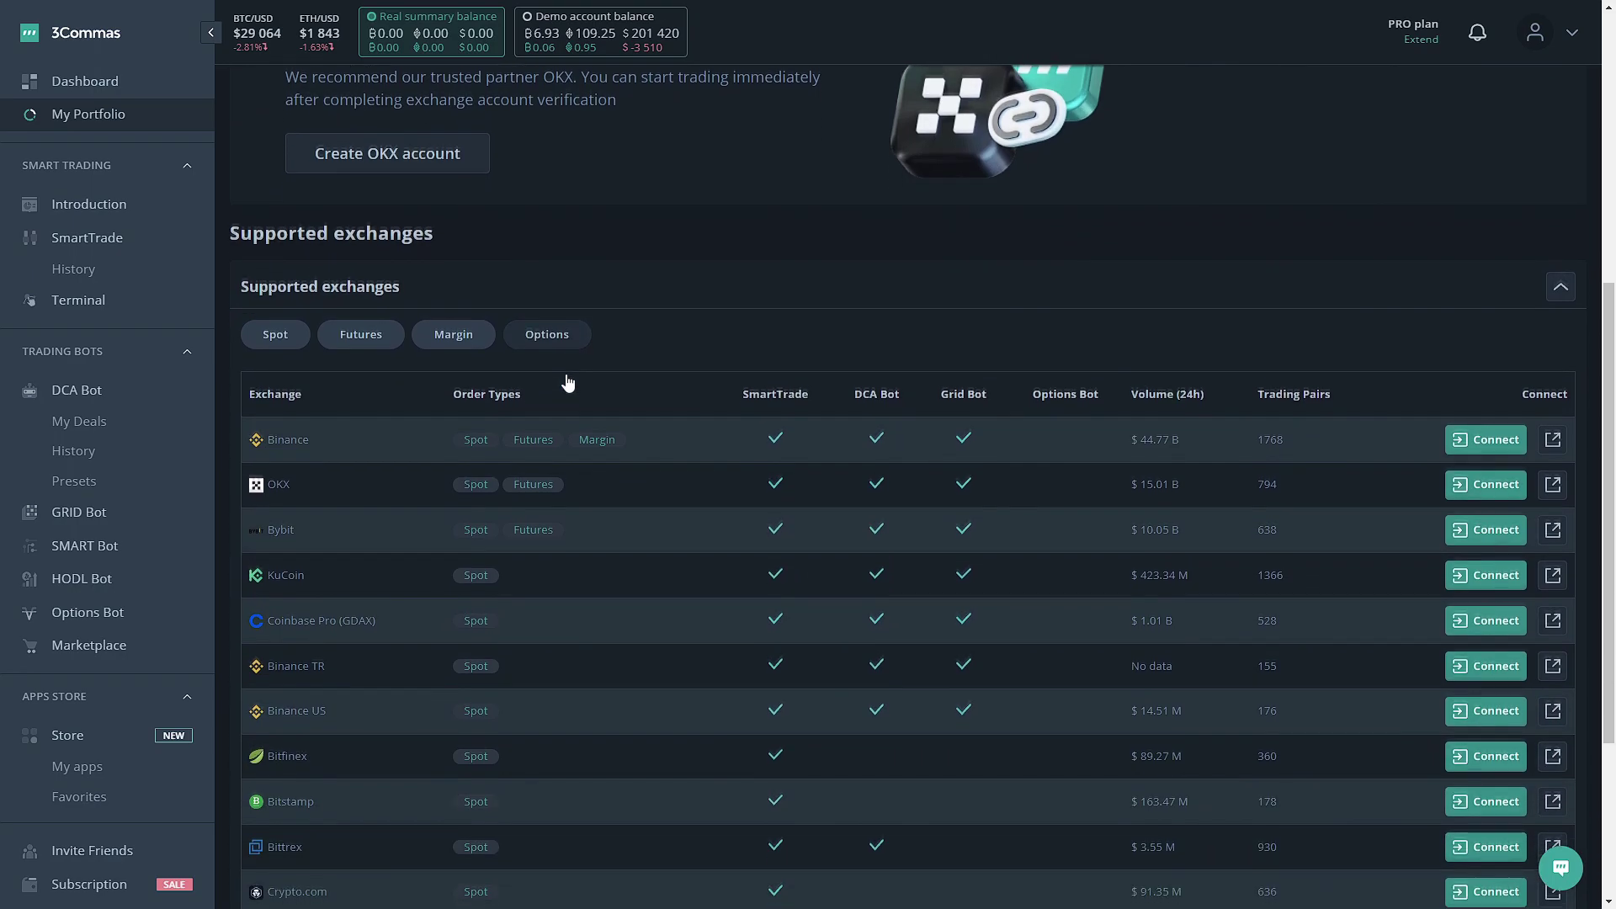
{"action": "scroll", "coordinate": [567, 381], "scroll_direction": "down", "scroll_amount": 1}
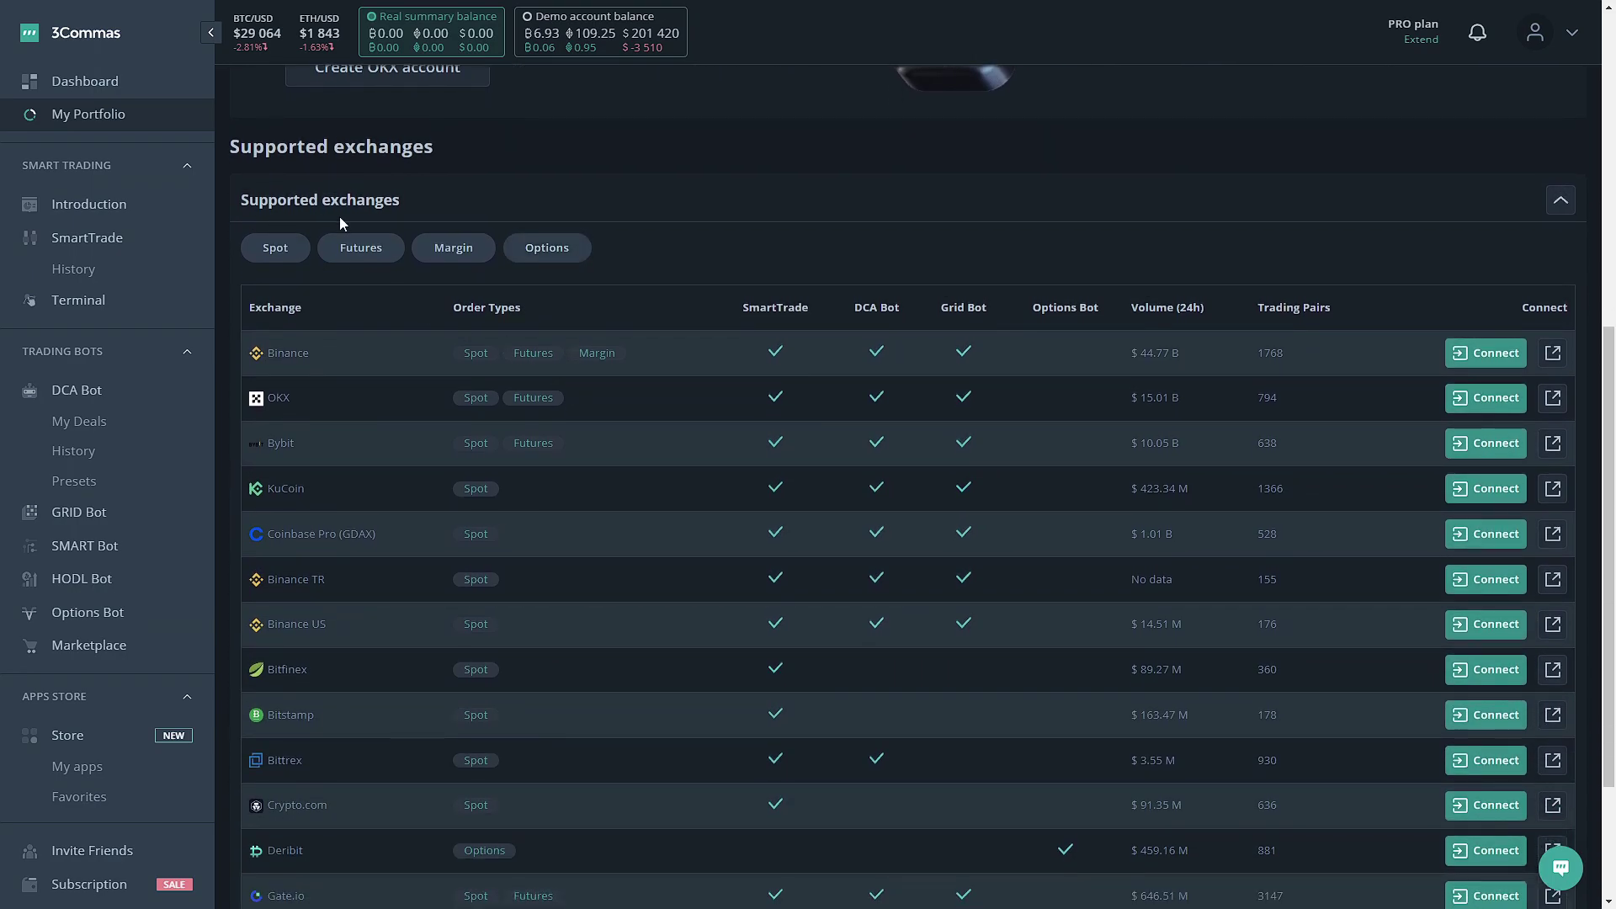
{"action": "scroll", "coordinate": [639, 271], "scroll_direction": "down", "scroll_amount": 2}
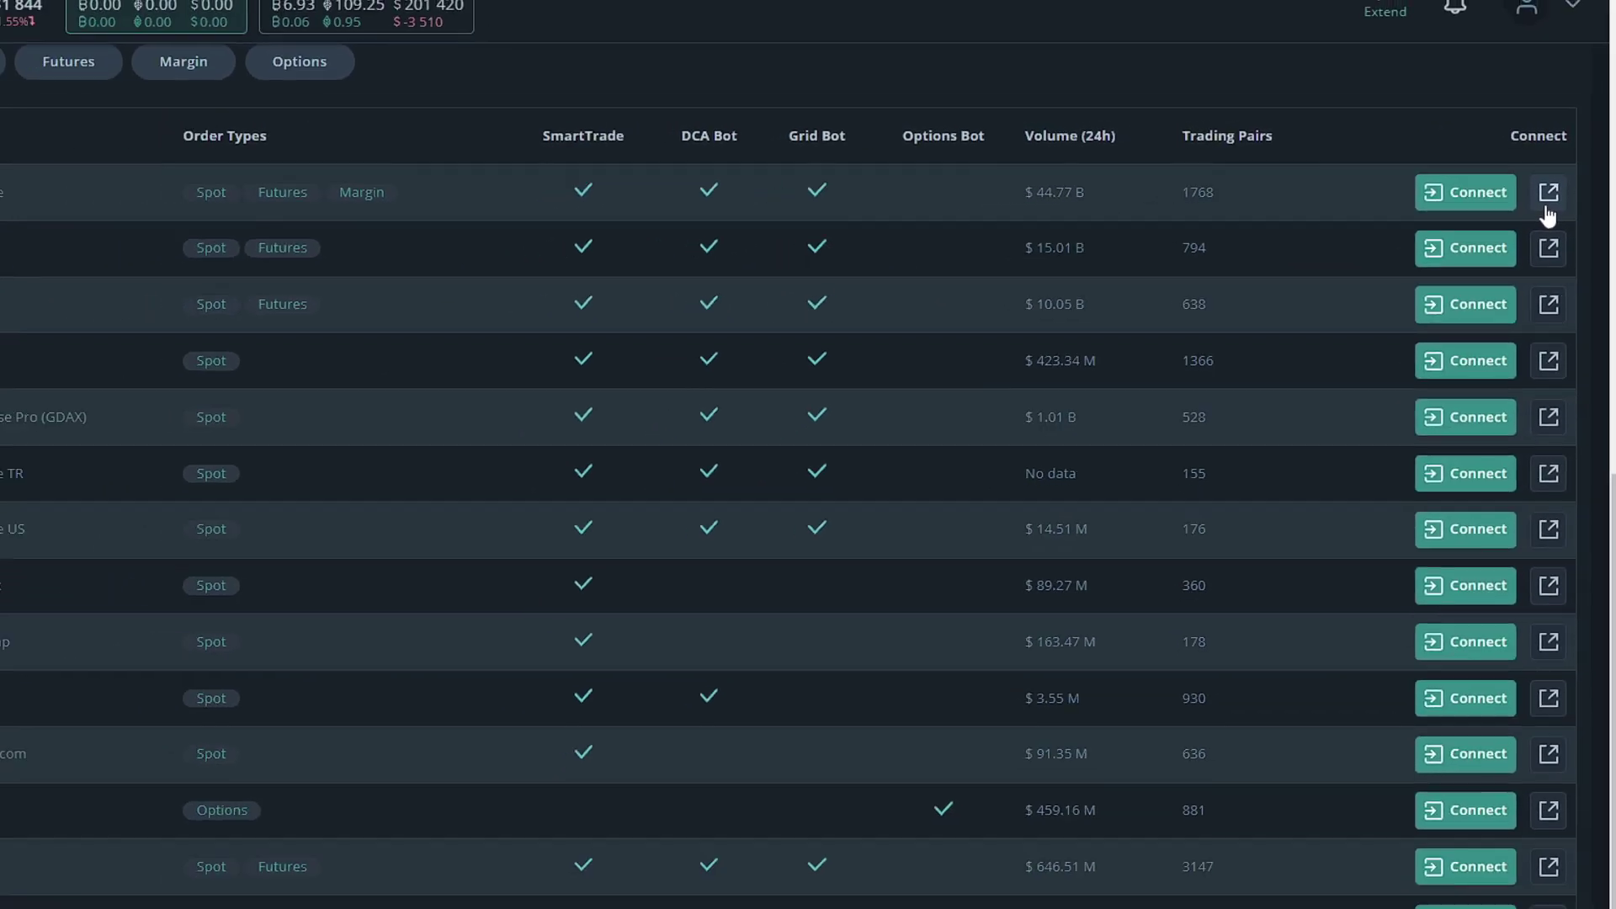
{"action": "scroll", "coordinate": [731, 499], "scroll_direction": "up", "scroll_amount": 2}
{"action": "scroll", "coordinate": [729, 498], "scroll_direction": "up", "scroll_amount": 7}
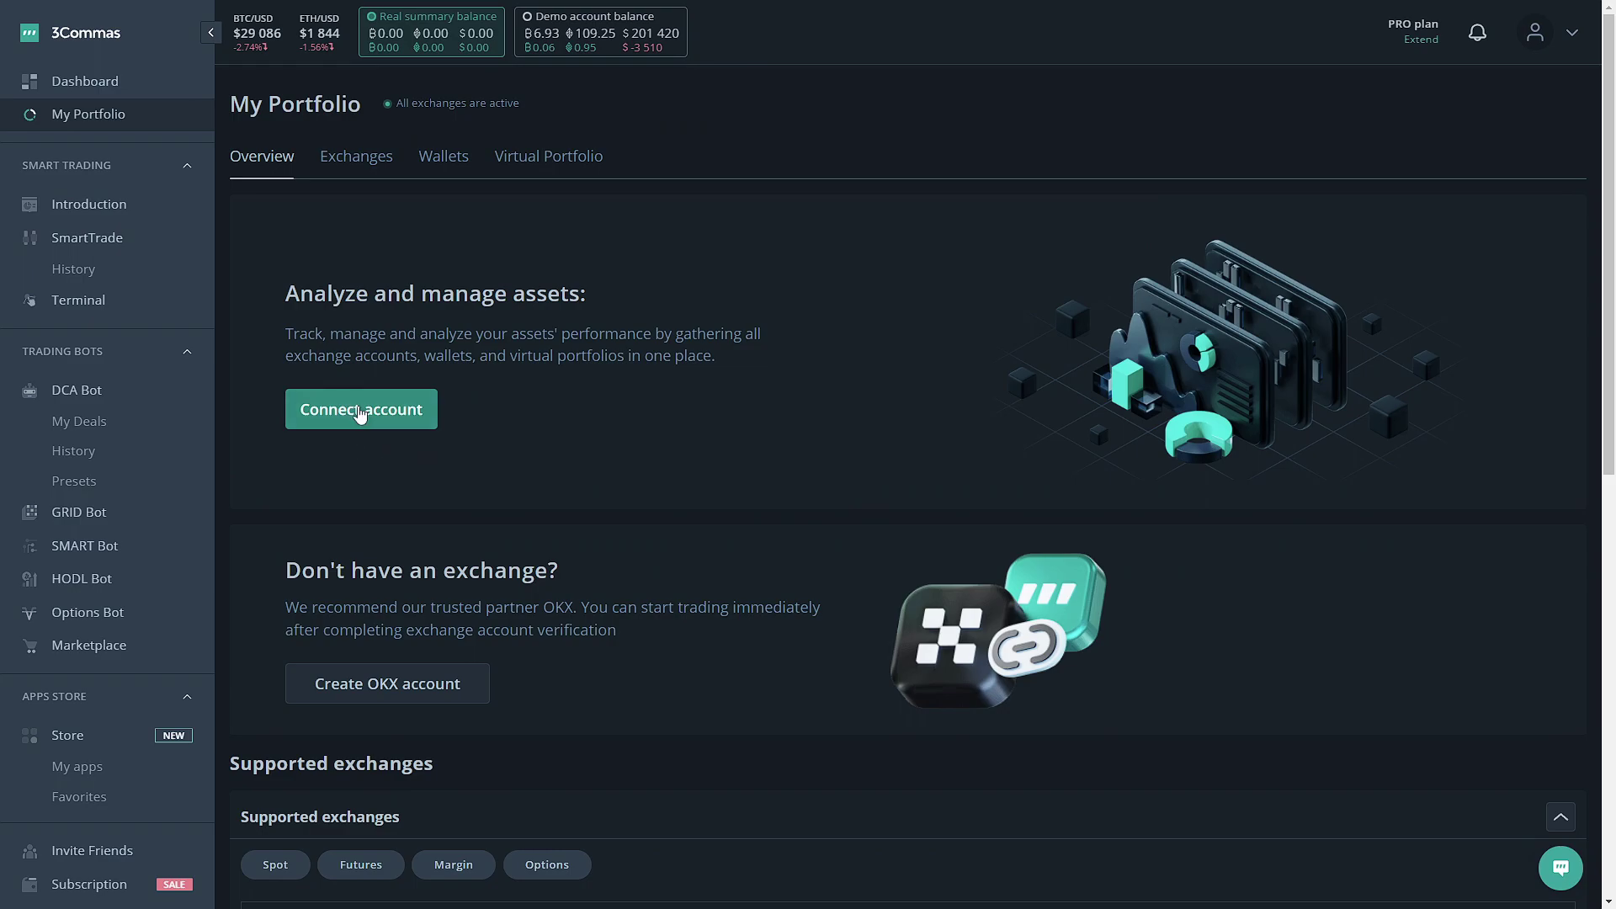
{"action": "left_click", "coordinate": [359, 413]}
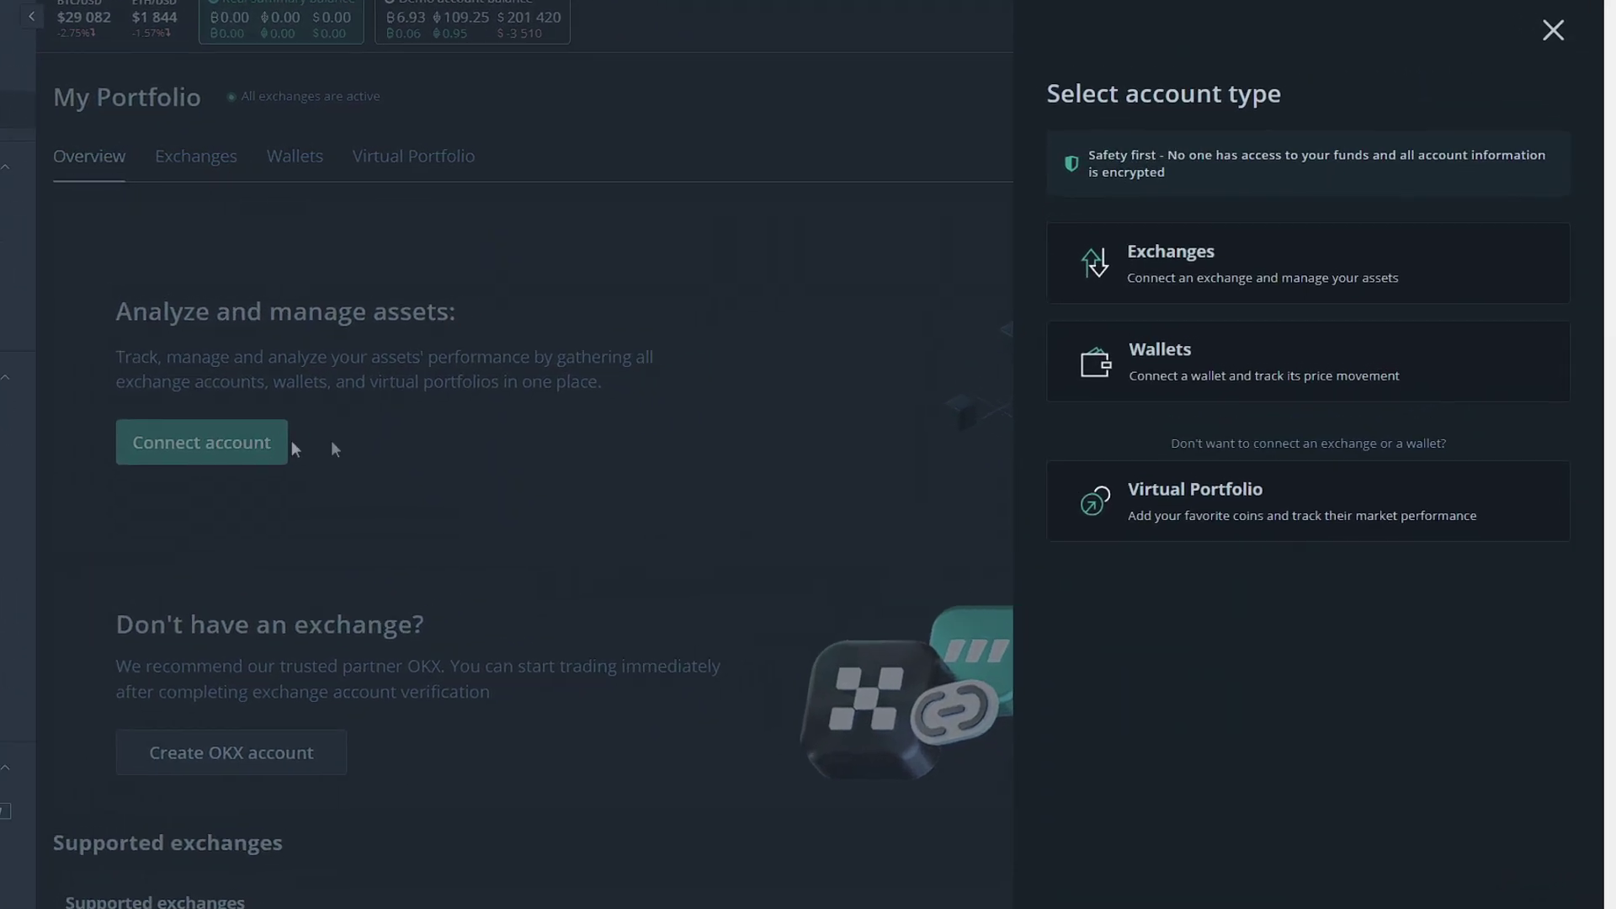
Step: Choose Exchanges and select OKX as the exchange to connect
{"action": "left_click", "coordinate": [826, 392]}
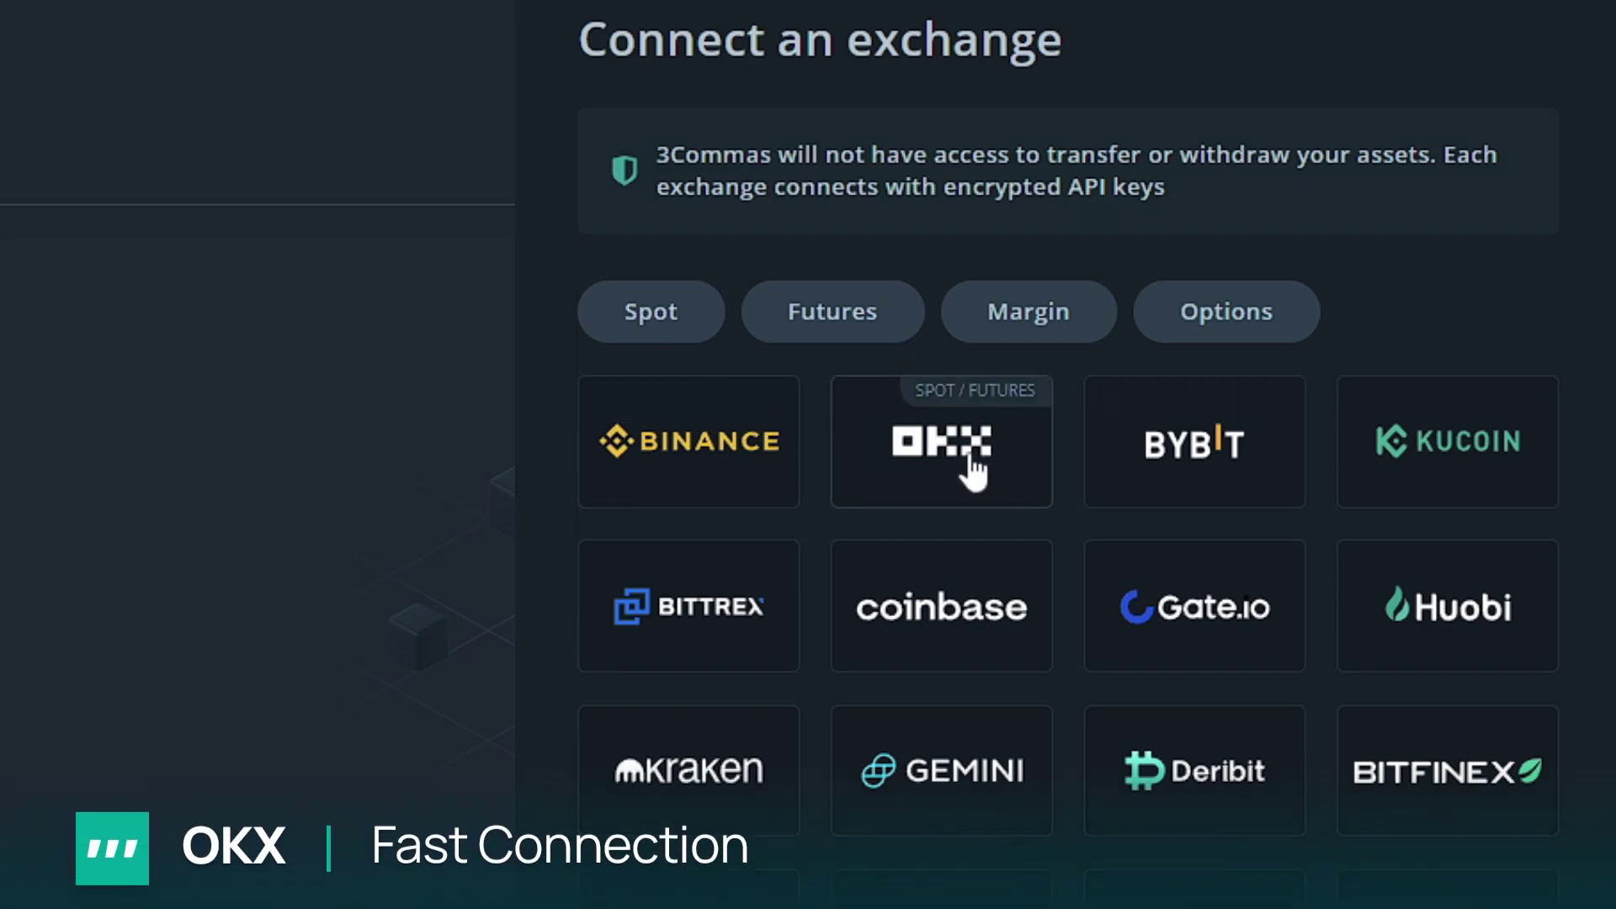
{"action": "left_click", "coordinate": [1025, 464]}
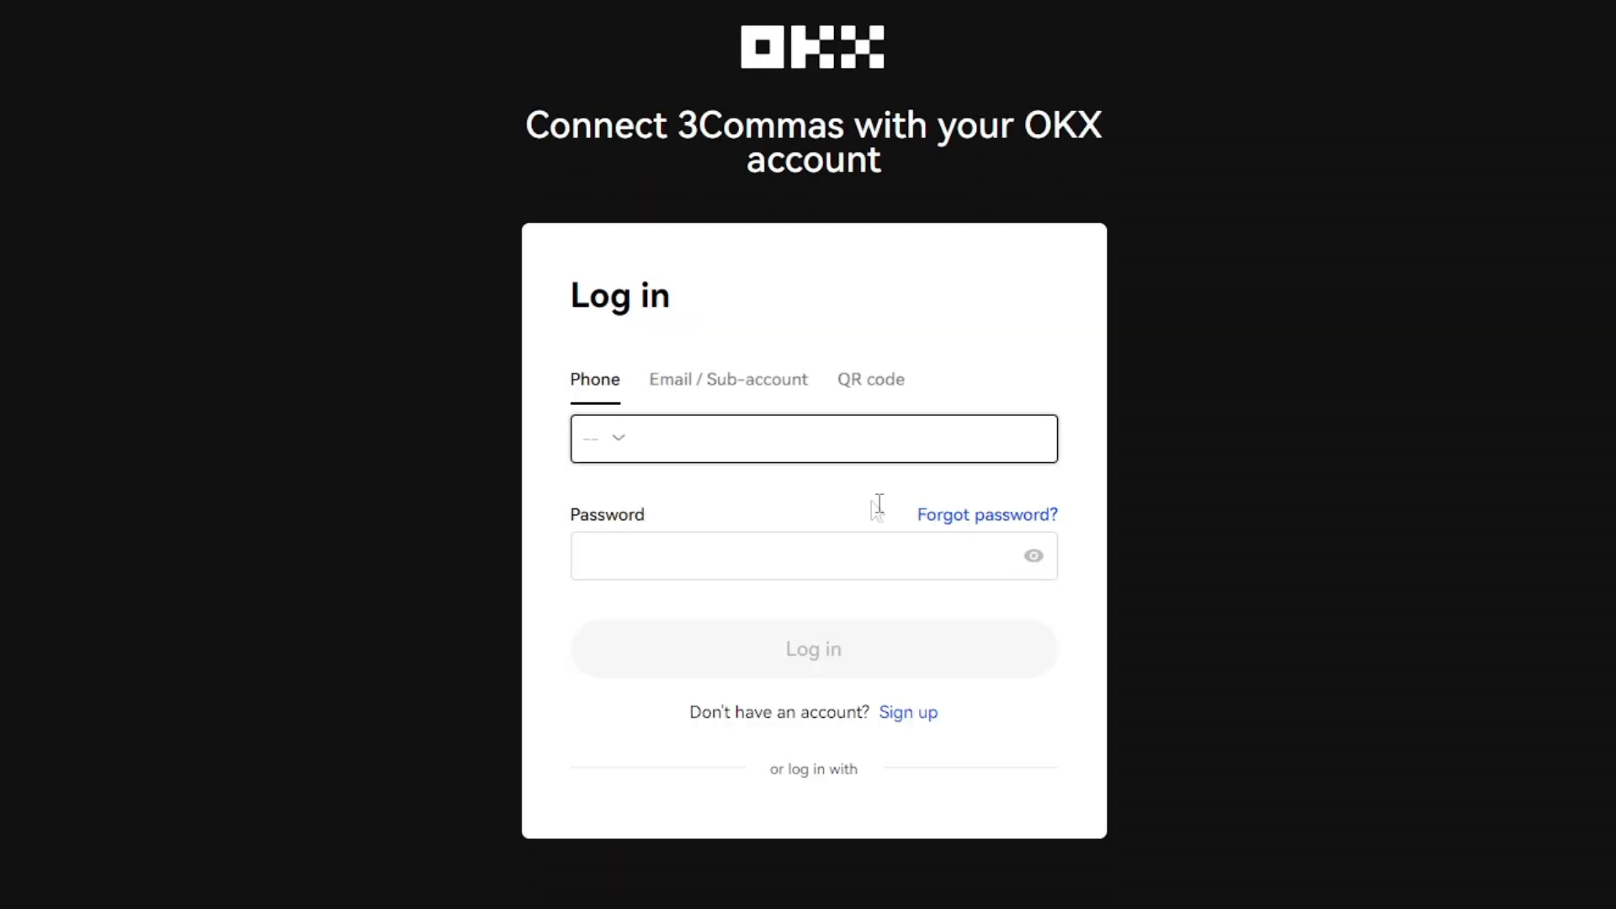
Step: Log in to OKX by email, approve 3Commas' Fast API access, and delete the old Fast Connect key
{"action": "left_click", "coordinate": [640, 385]}
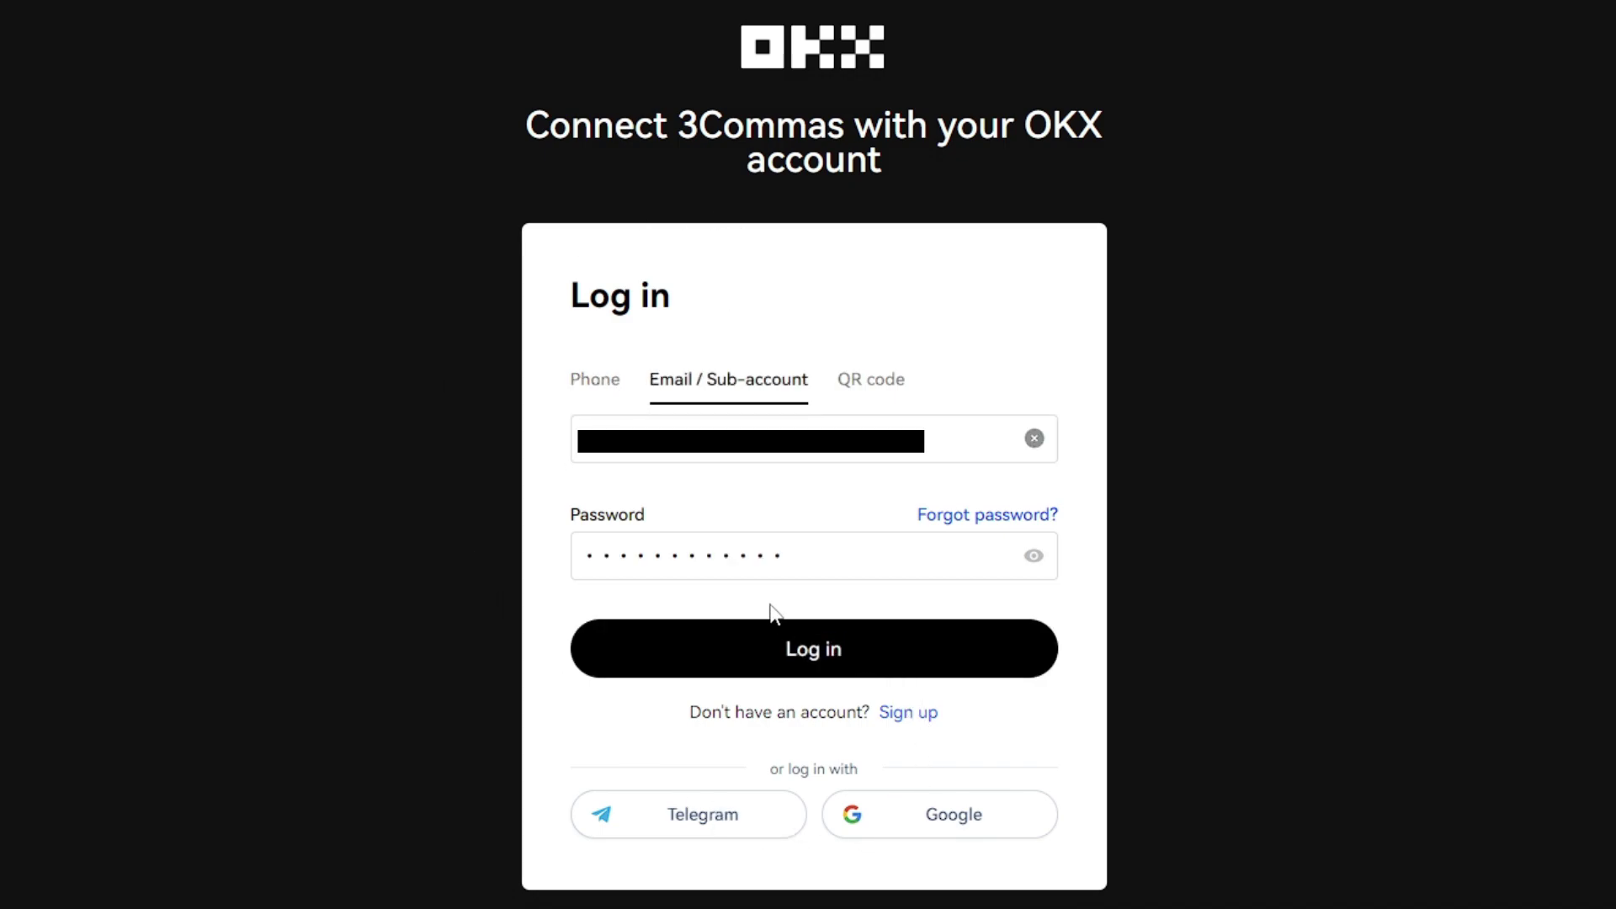
{"action": "left_click", "coordinate": [812, 669]}
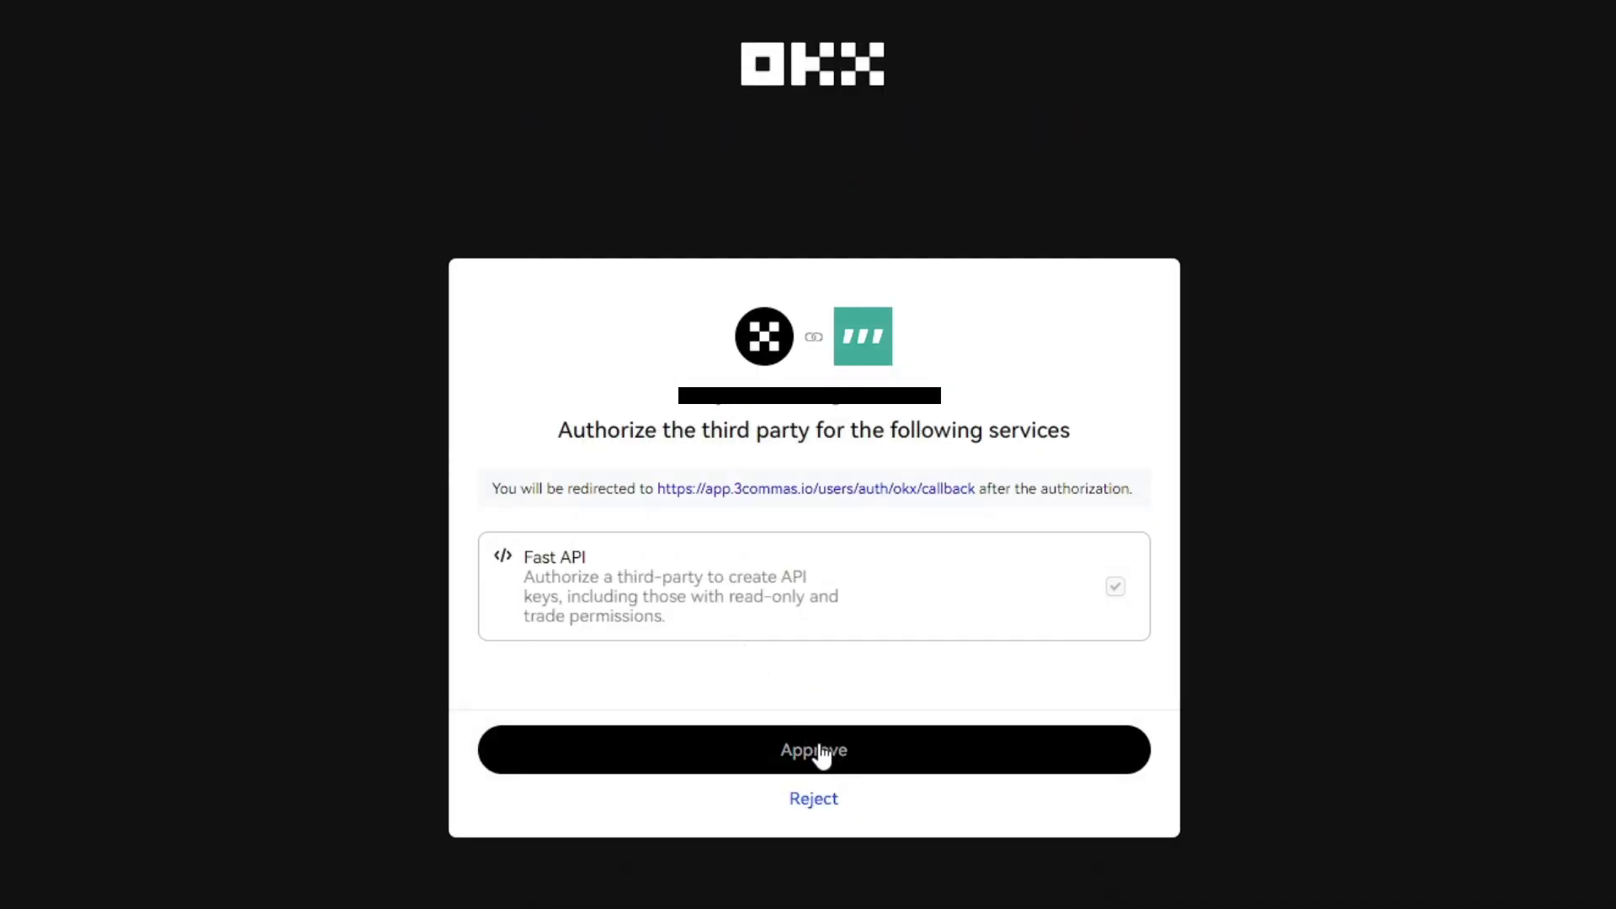
{"action": "left_click", "coordinate": [821, 752]}
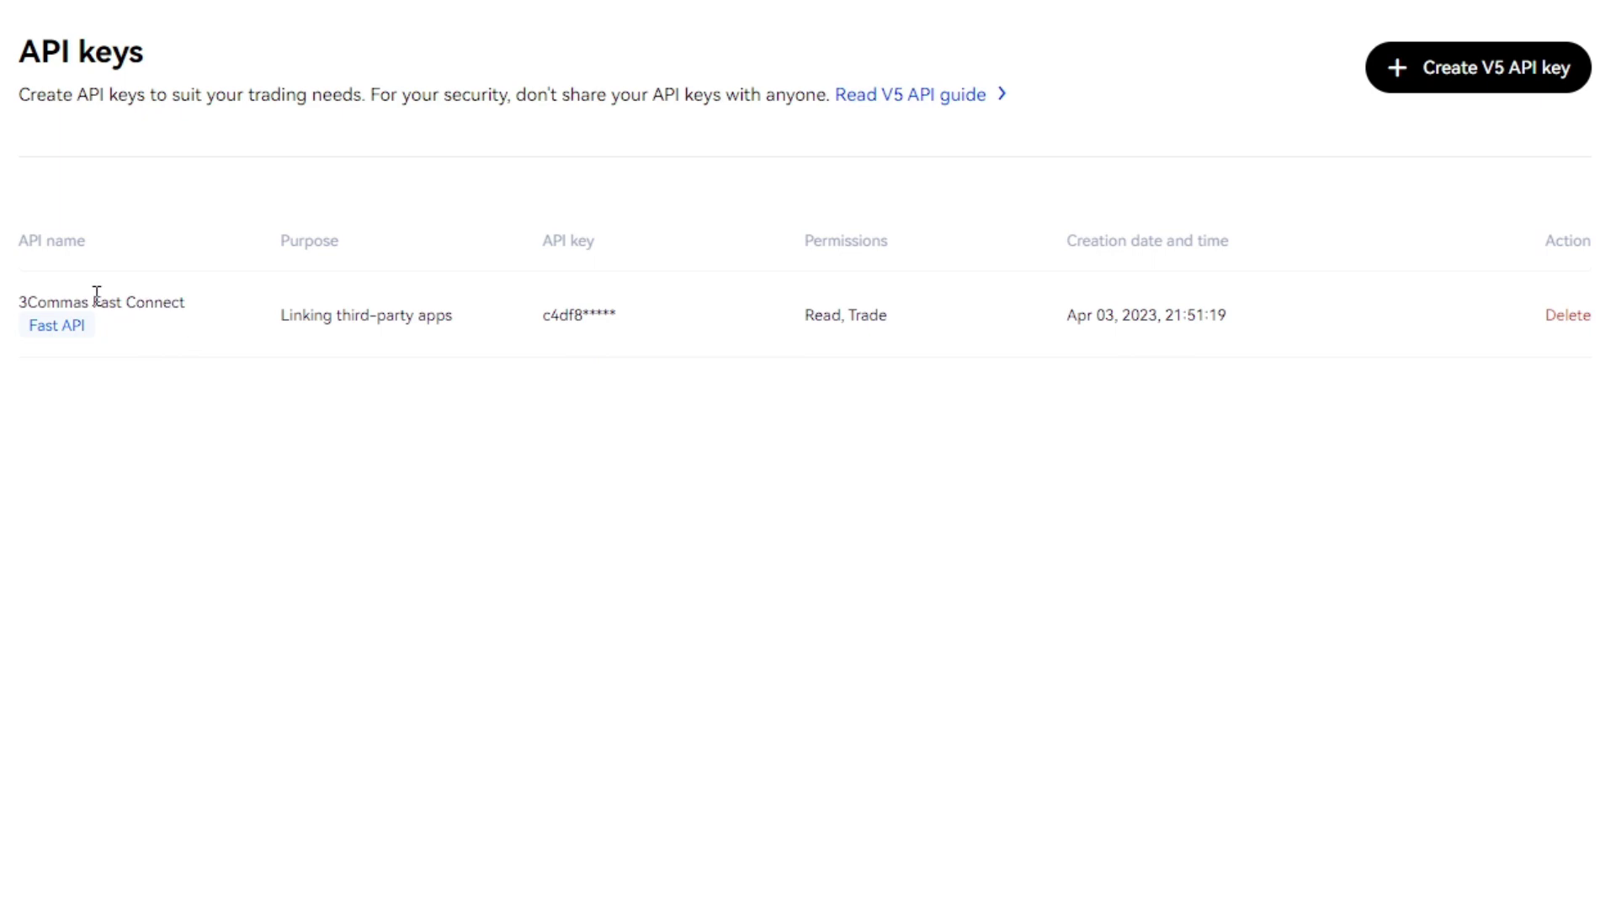
{"action": "left_click", "coordinate": [1570, 316]}
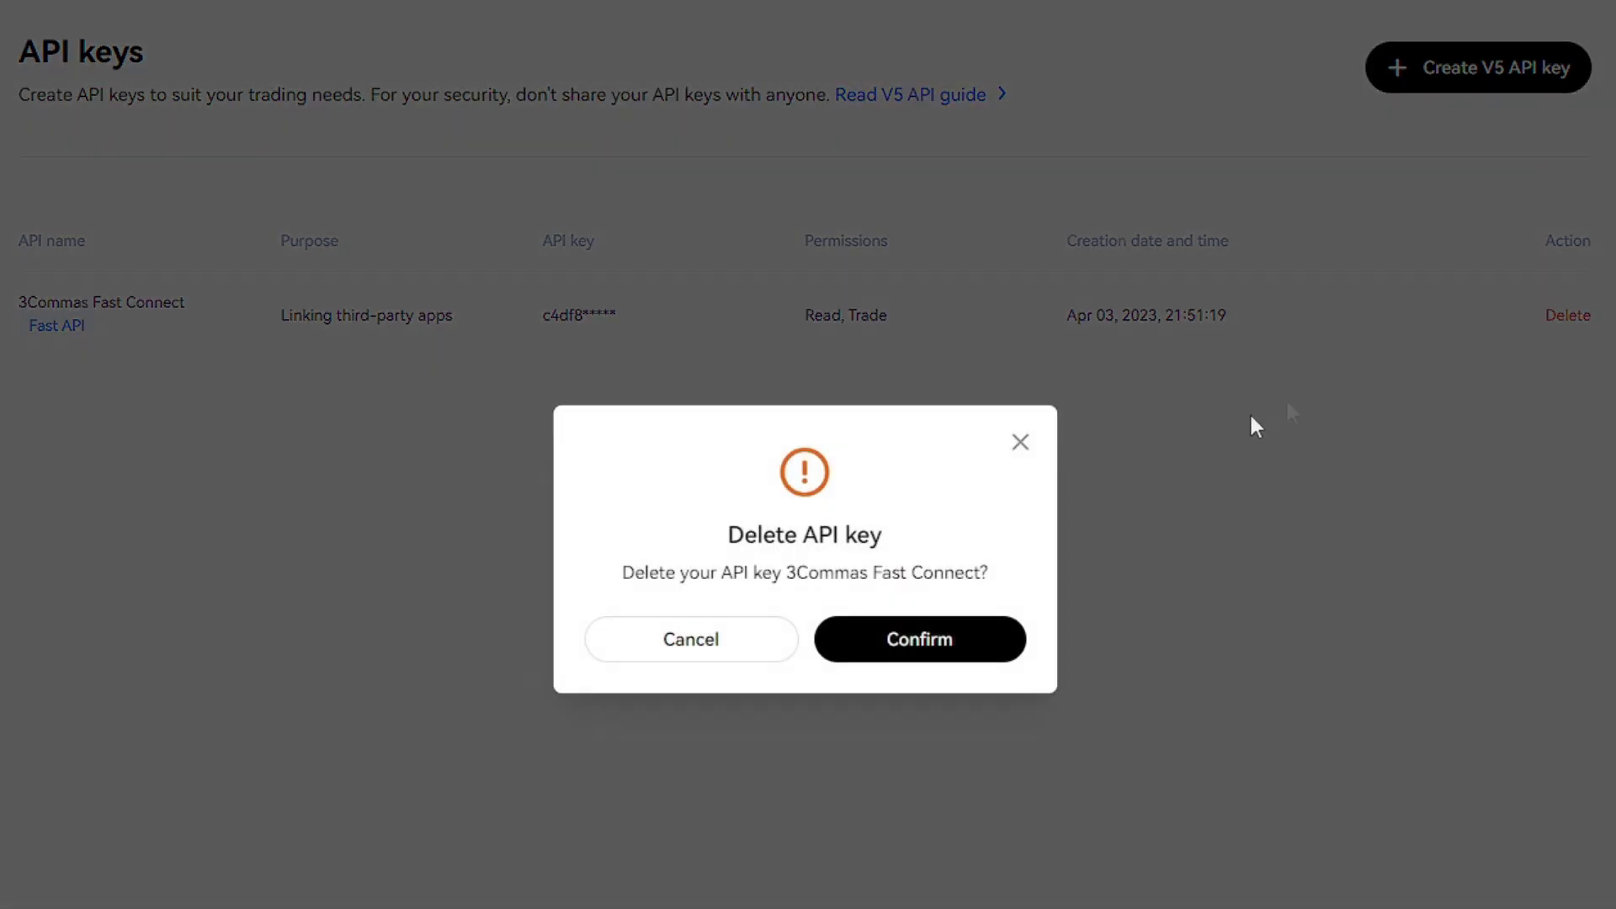
{"action": "left_click", "coordinate": [924, 655]}
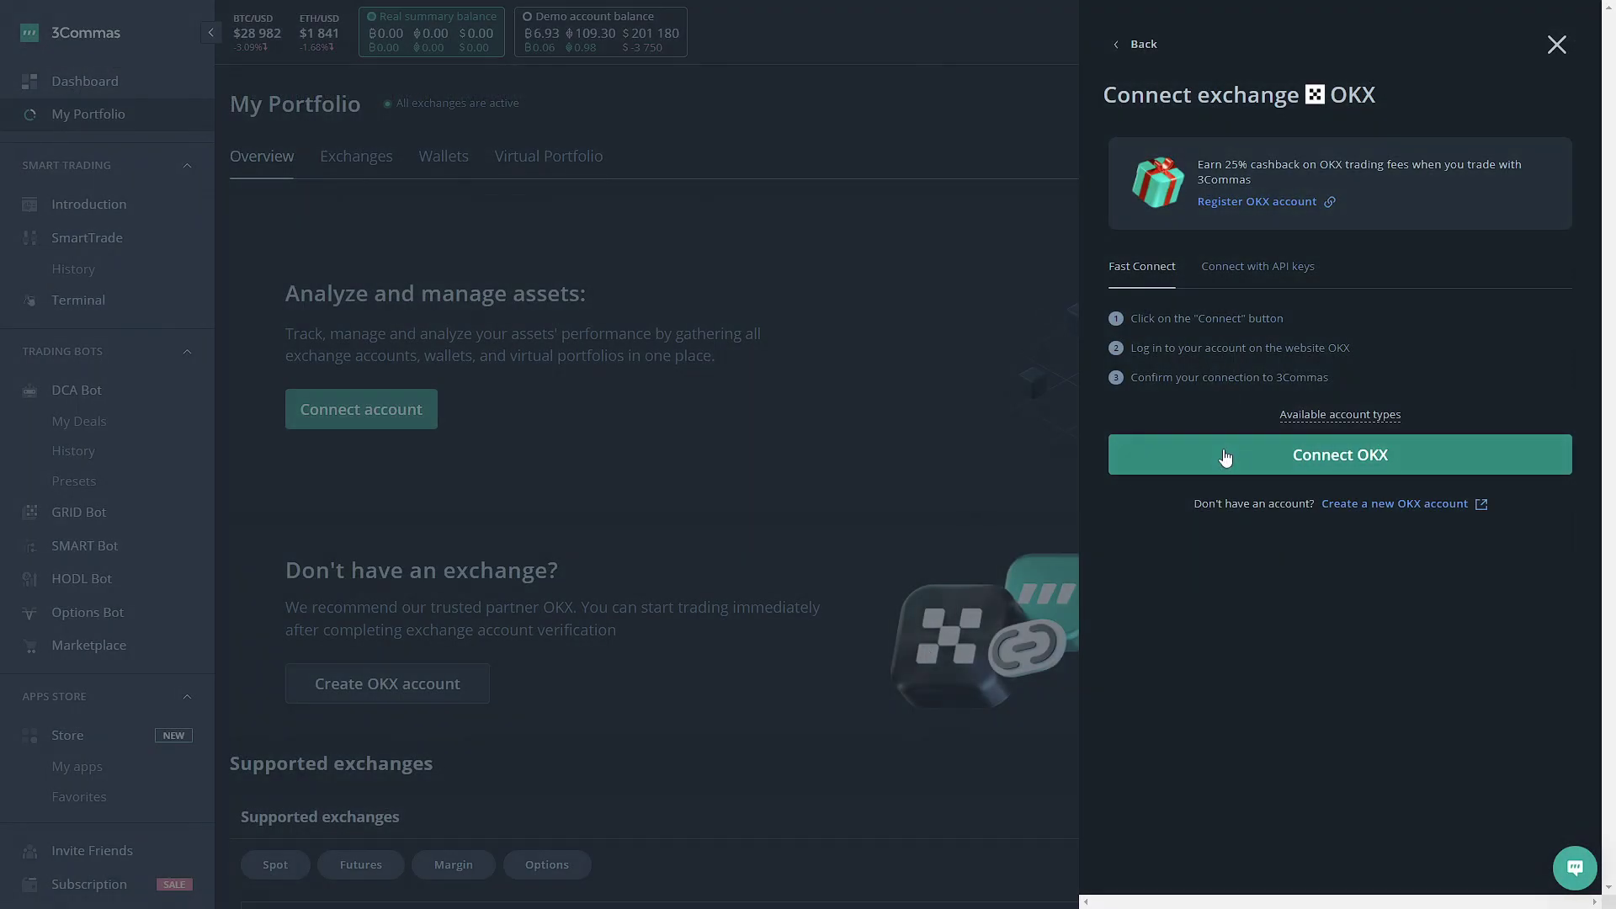
Step: Link OKX to 3Commas, adding active OKX Spot and OKX Futures accounts
{"action": "left_click", "coordinate": [1224, 455]}
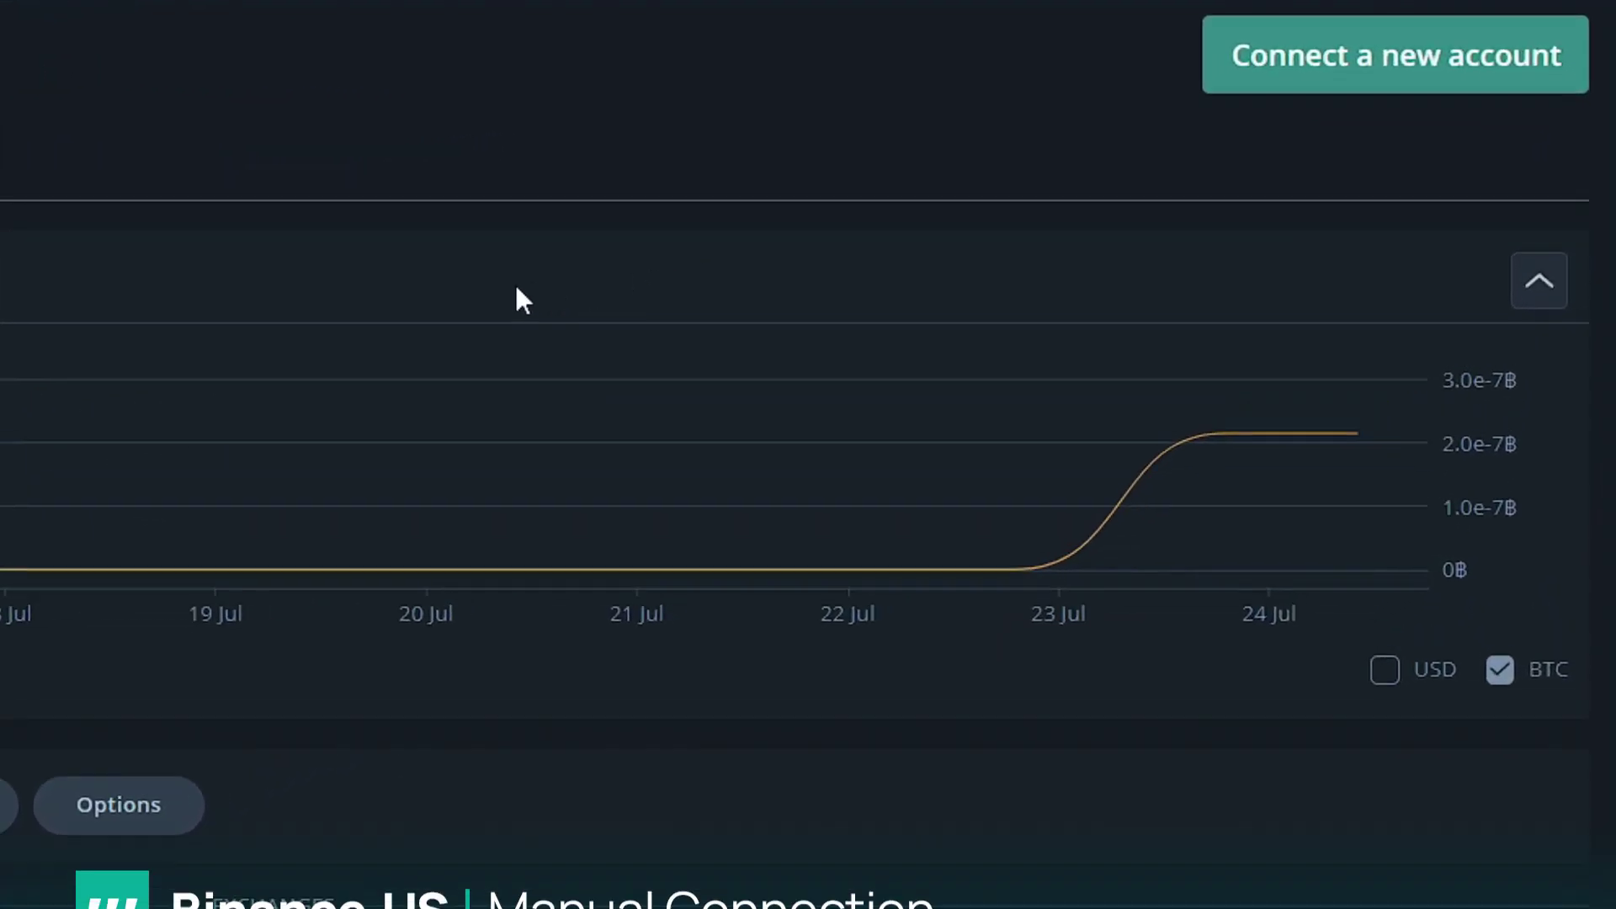
Step: Start another exchange connection and select Binance.US
{"action": "left_click", "coordinate": [1204, 44]}
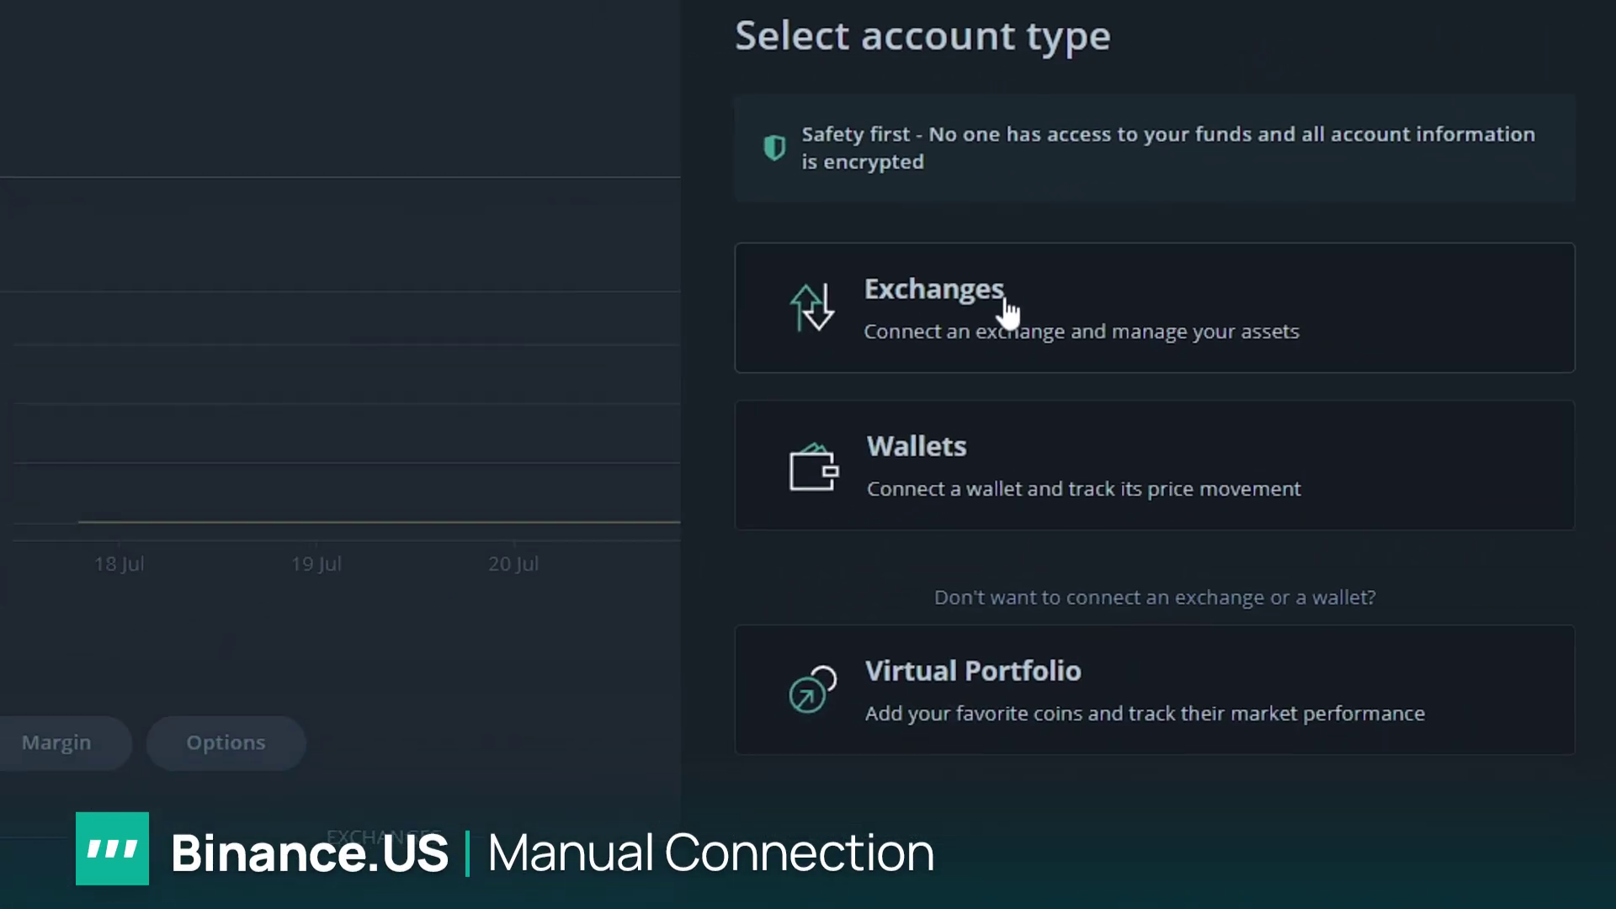
{"action": "left_click", "coordinate": [1008, 313]}
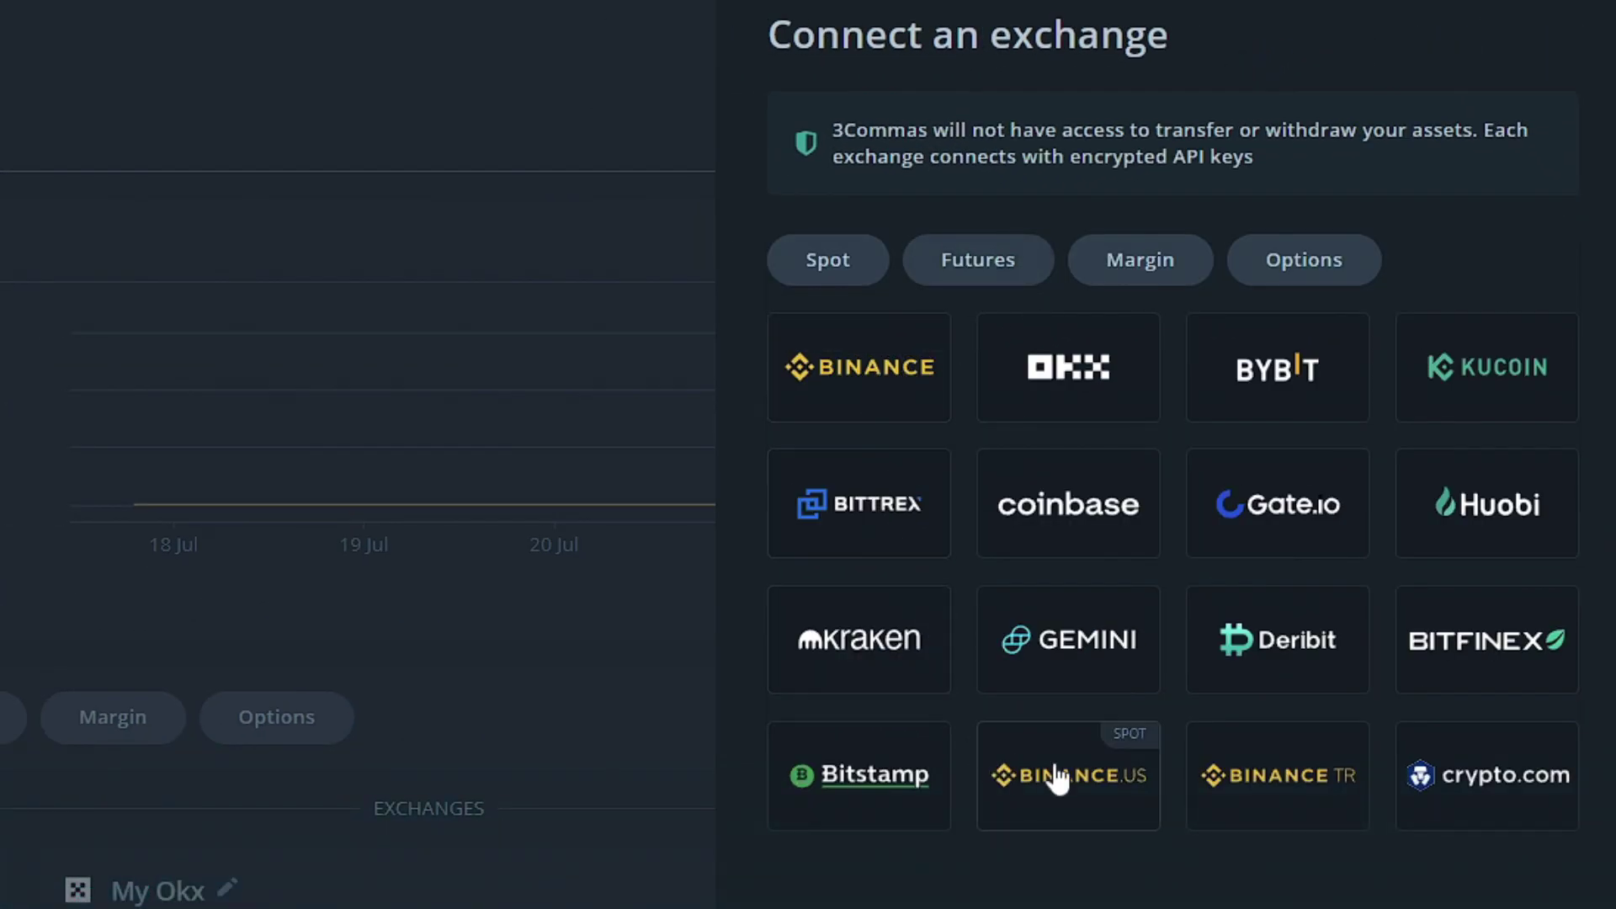
{"action": "left_click", "coordinate": [1058, 779]}
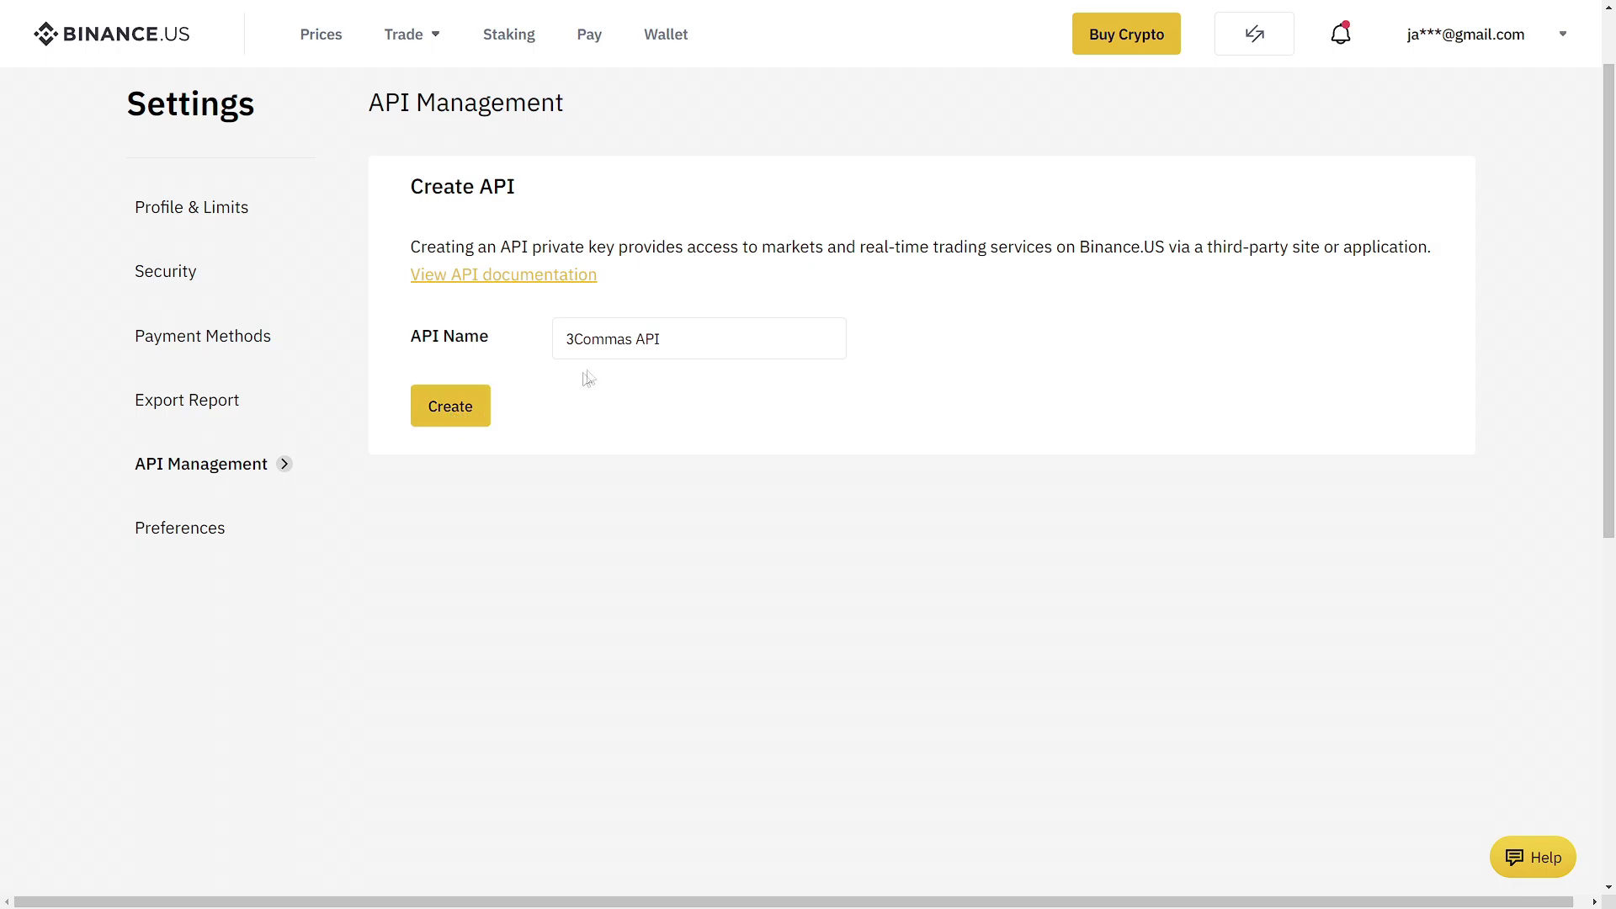
Step: Create the '3Commas API' key with the verification code, then enable Spot Trading on it
{"action": "left_click", "coordinate": [461, 406]}
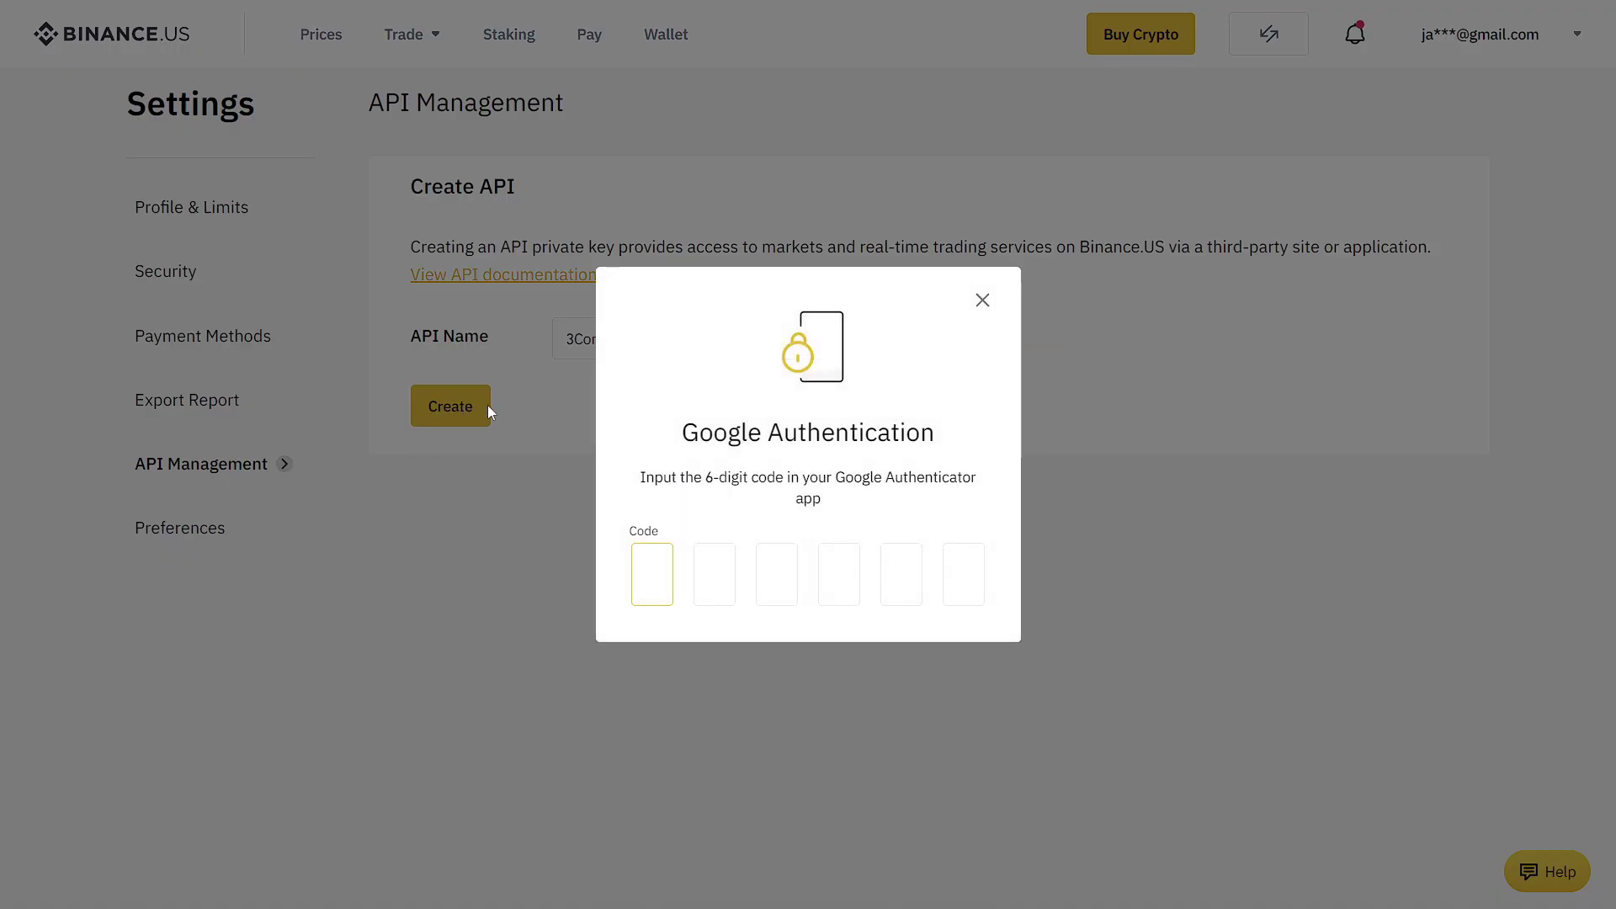
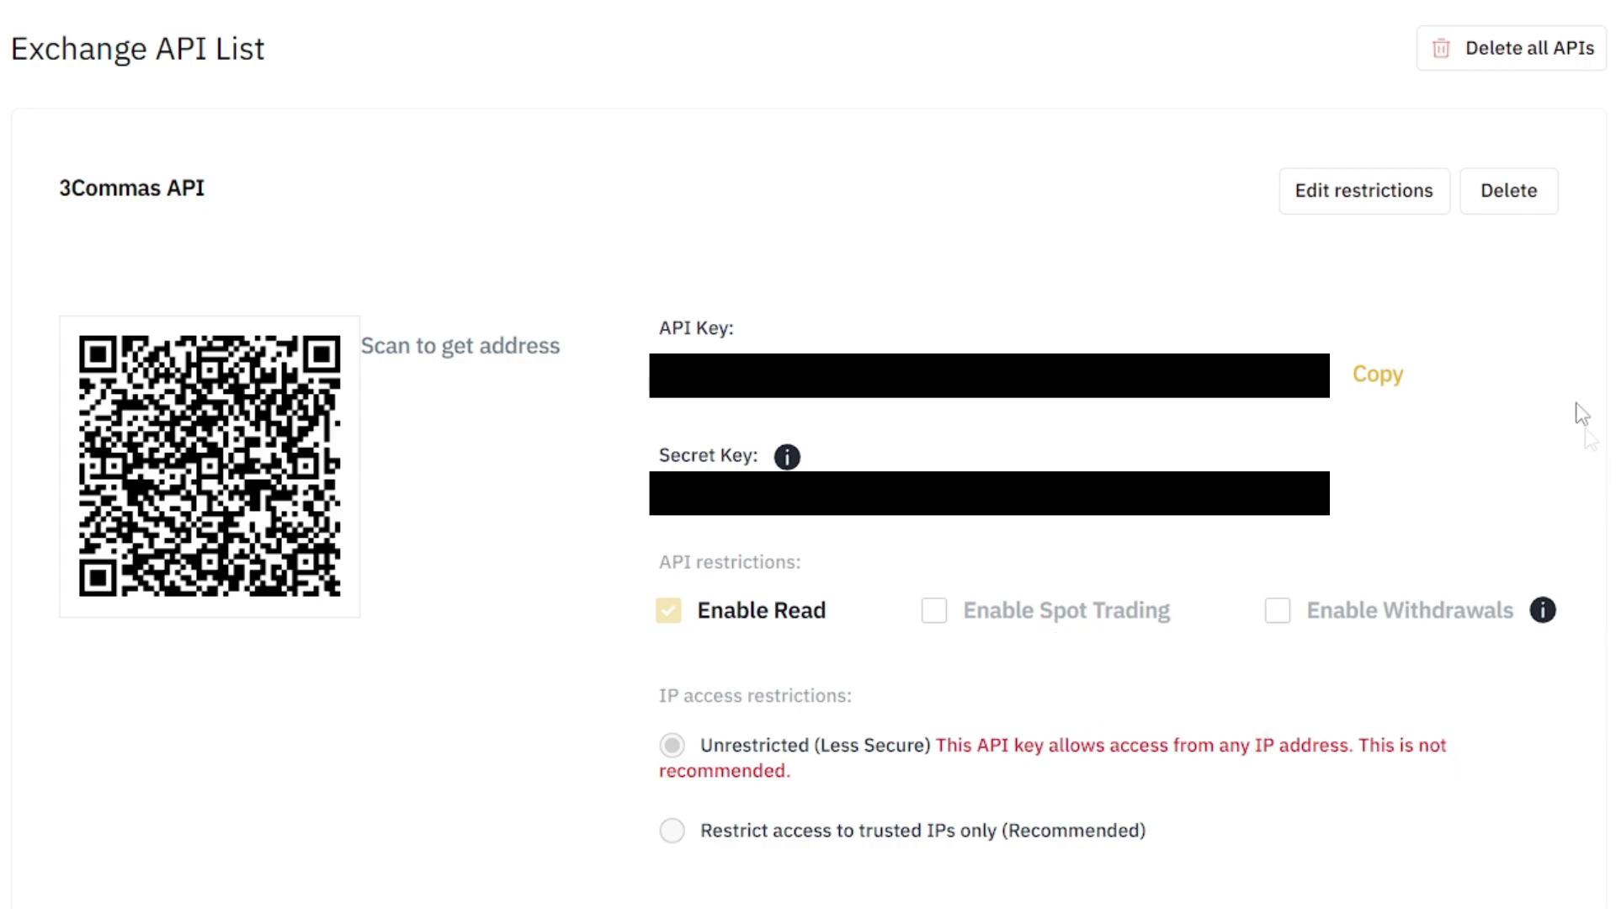
{"action": "left_click", "coordinate": [1378, 201]}
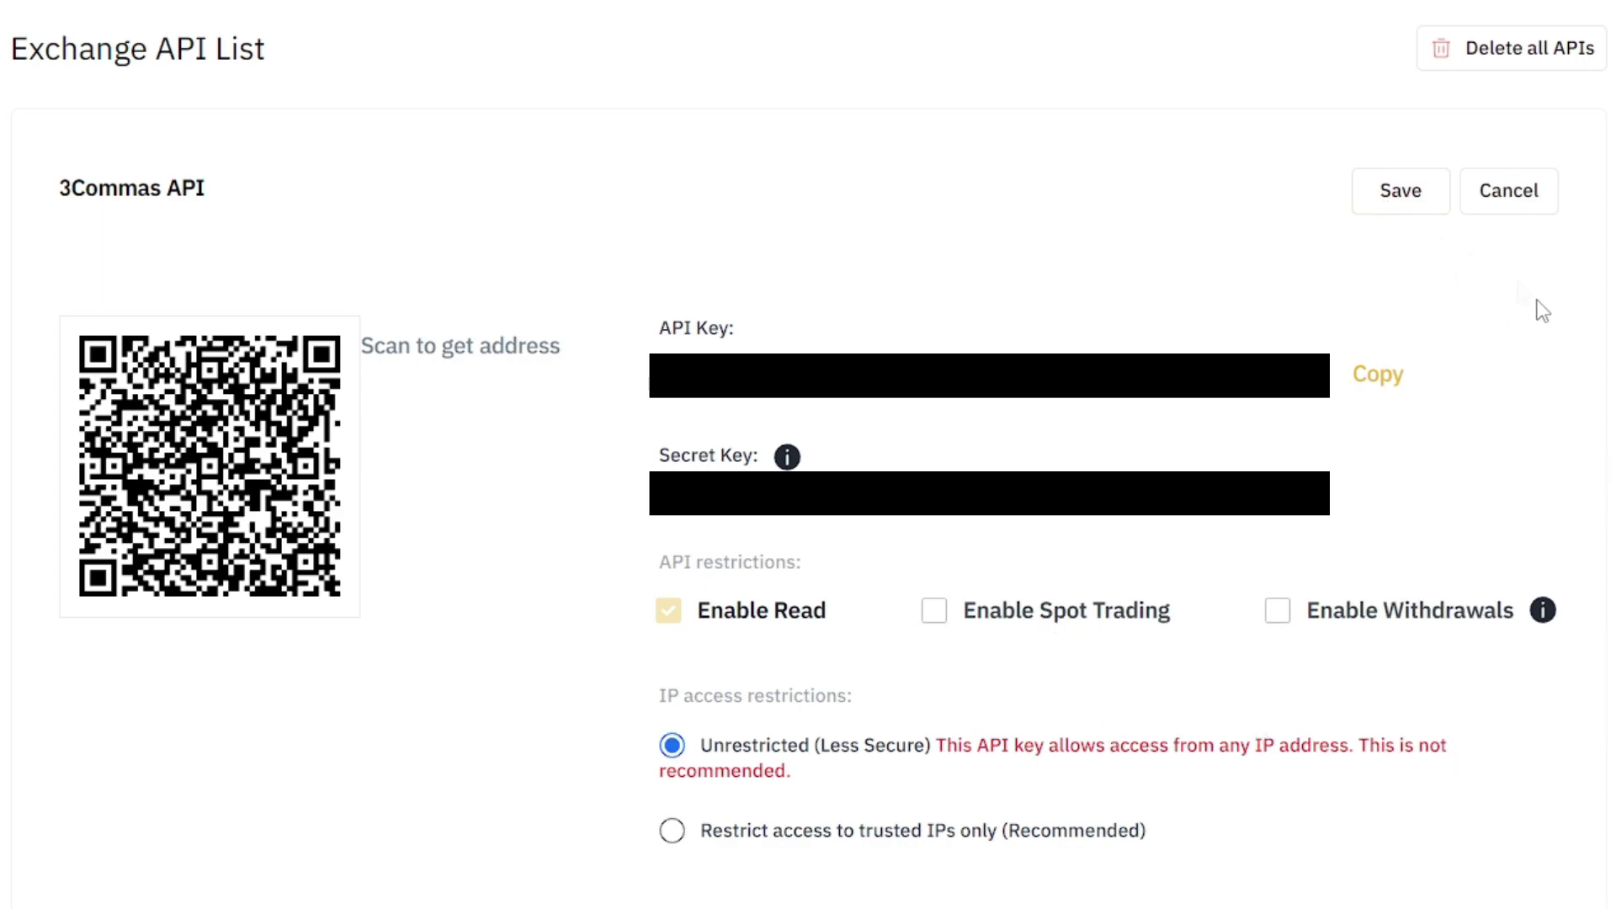
{"action": "left_click", "coordinate": [937, 617]}
Step: Restrict the key to trusted IPs and copy 3Commas' range 193.31.111.0/24
{"action": "left_click", "coordinate": [673, 832]}
{"action": "scroll", "coordinate": [632, 615], "scroll_direction": "down", "scroll_amount": 3}
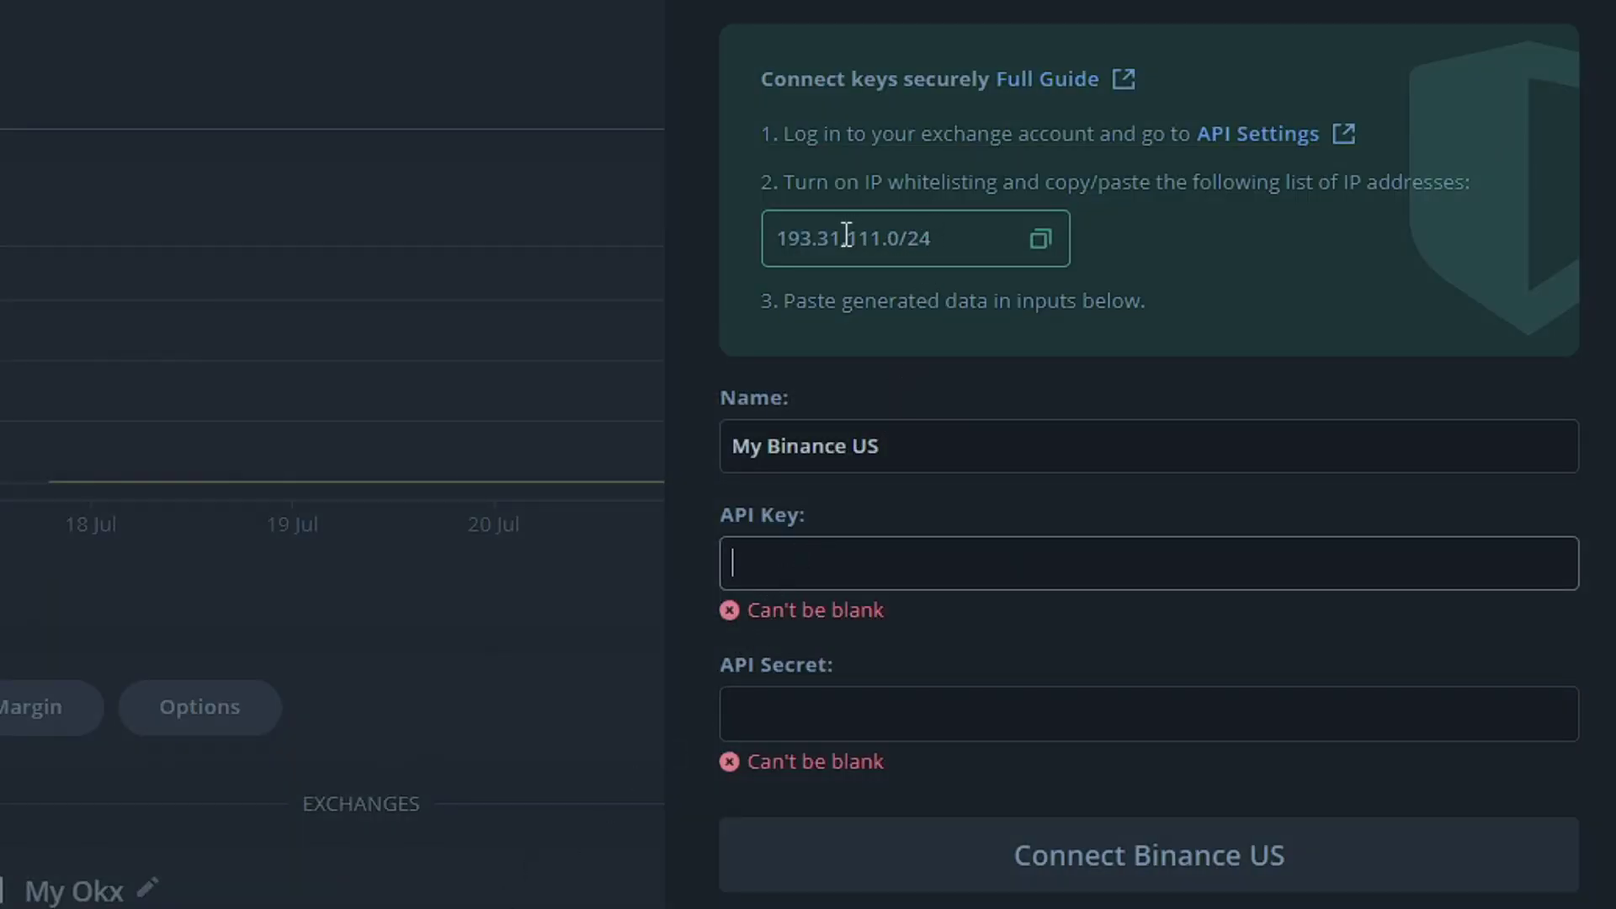
{"action": "left_click", "coordinate": [1040, 239]}
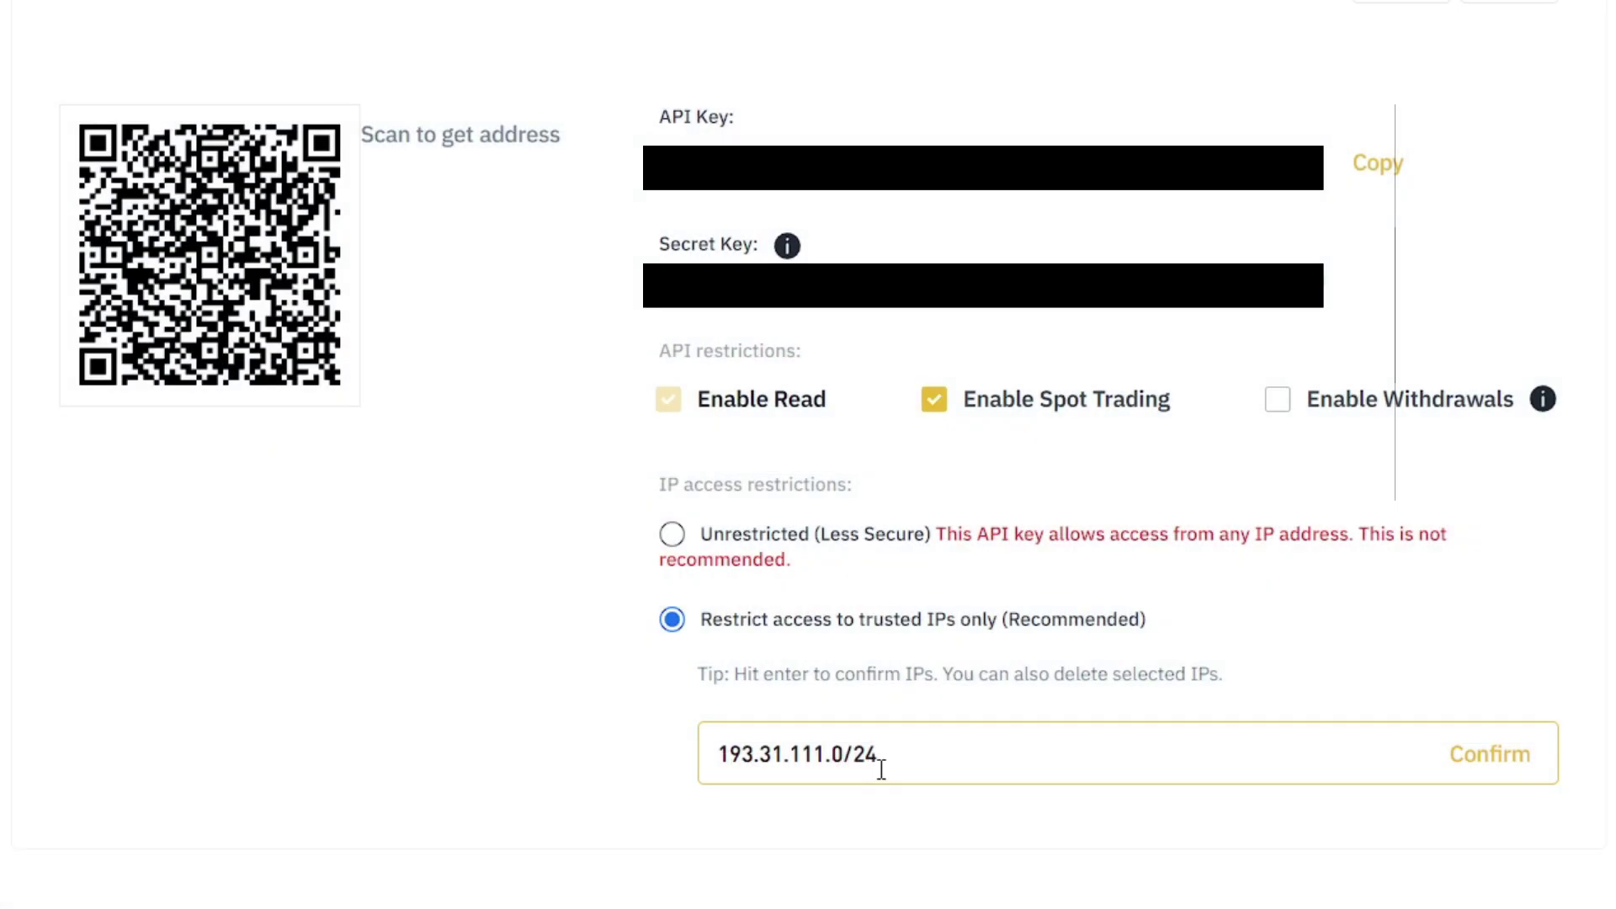
Step: Confirm 193.31.111.0/24 as the Binance.US key's trusted IP range
{"action": "left_click", "coordinate": [1521, 771]}
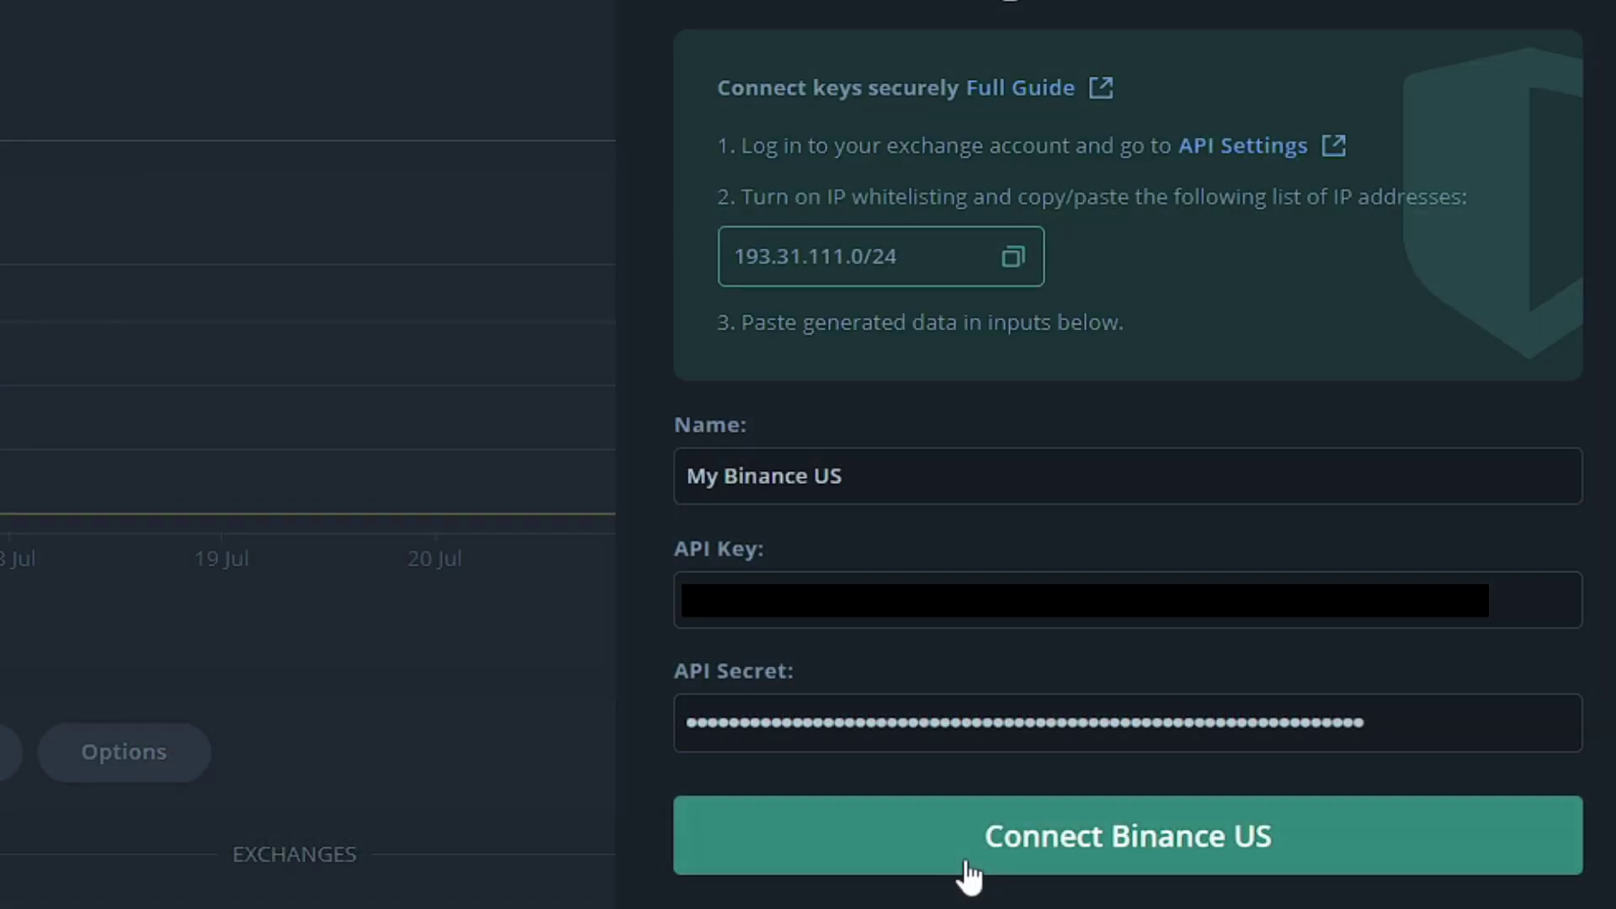
Step: Connect 'My Binance US' using the entered API key and secret
{"action": "left_click", "coordinate": [968, 871]}
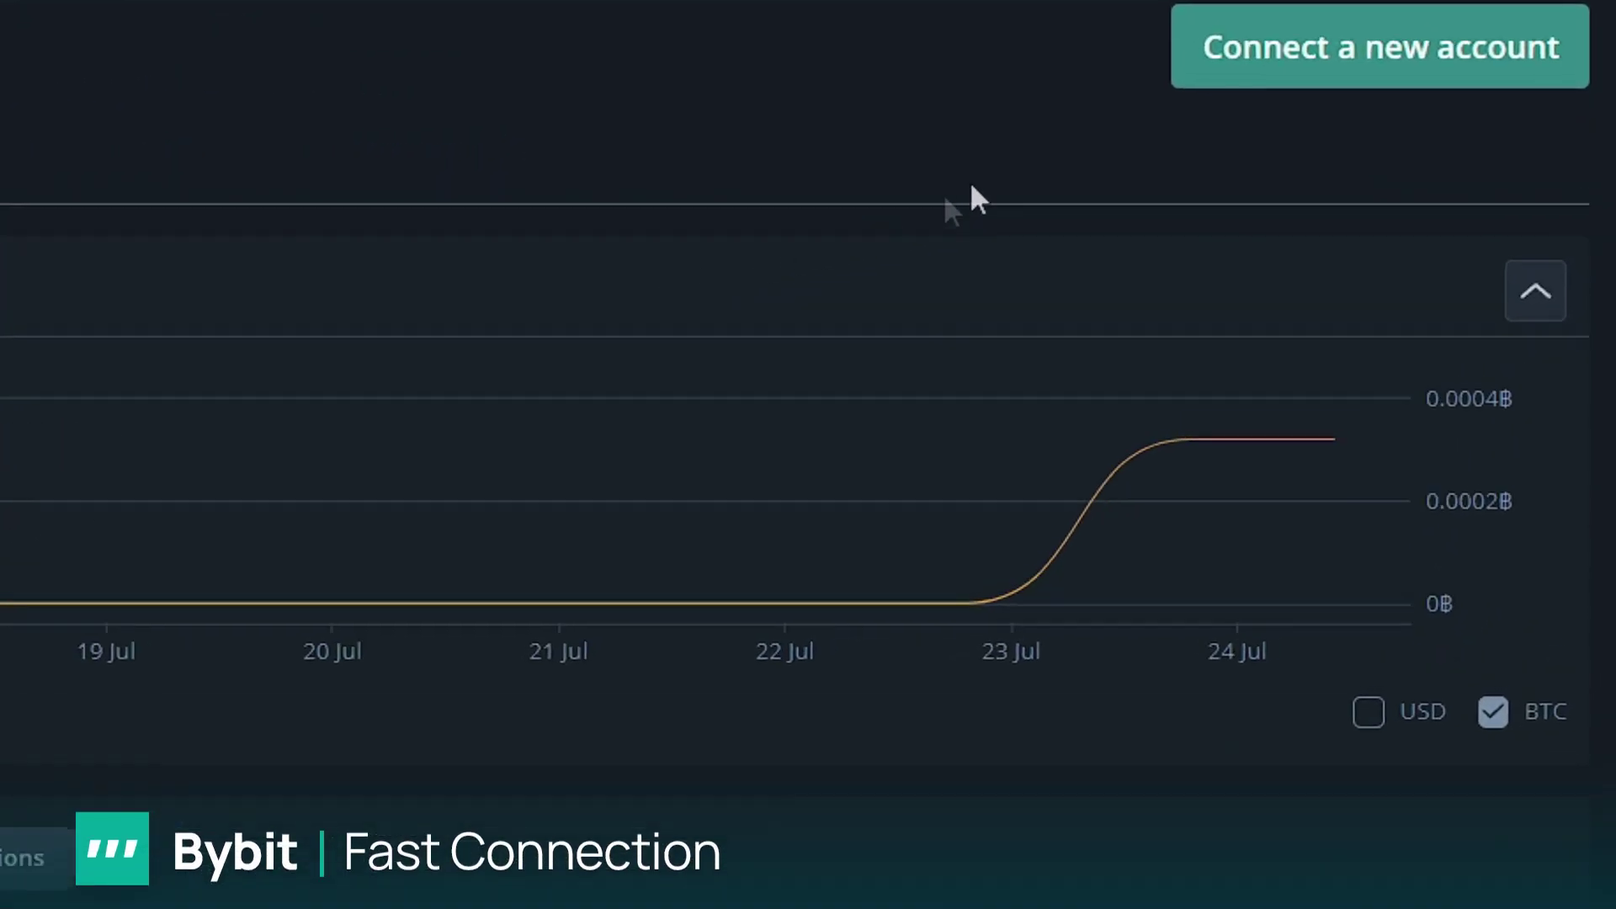
Step: Start a new exchange connection, select Bybit, and launch its Fast Connect authorization
{"action": "left_click", "coordinate": [1295, 38]}
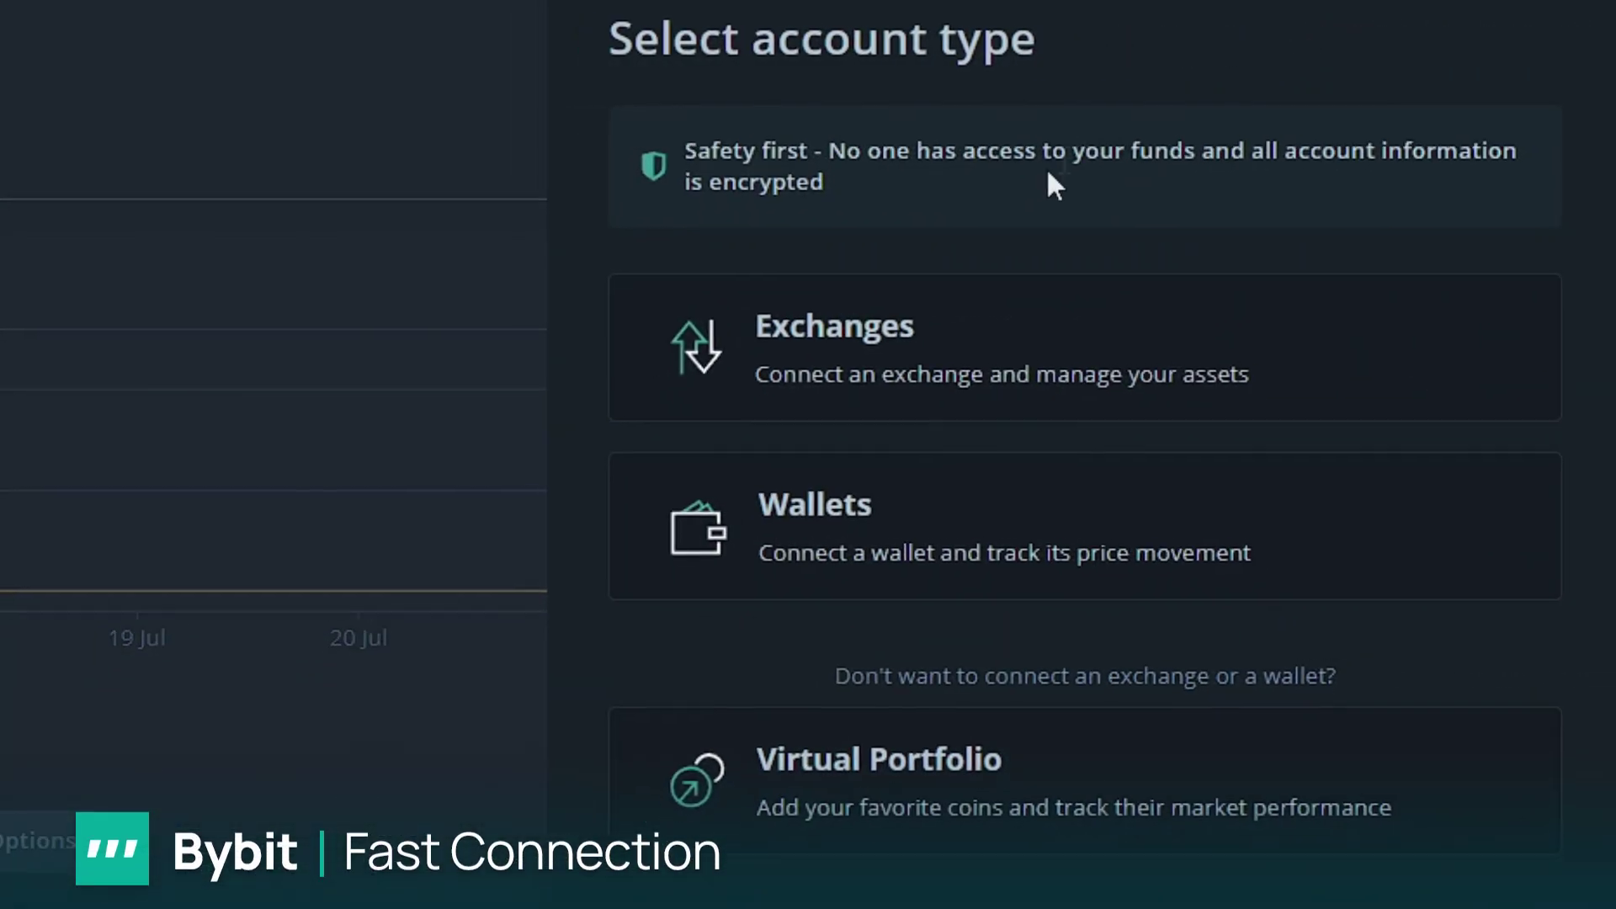
{"action": "left_click", "coordinate": [894, 331]}
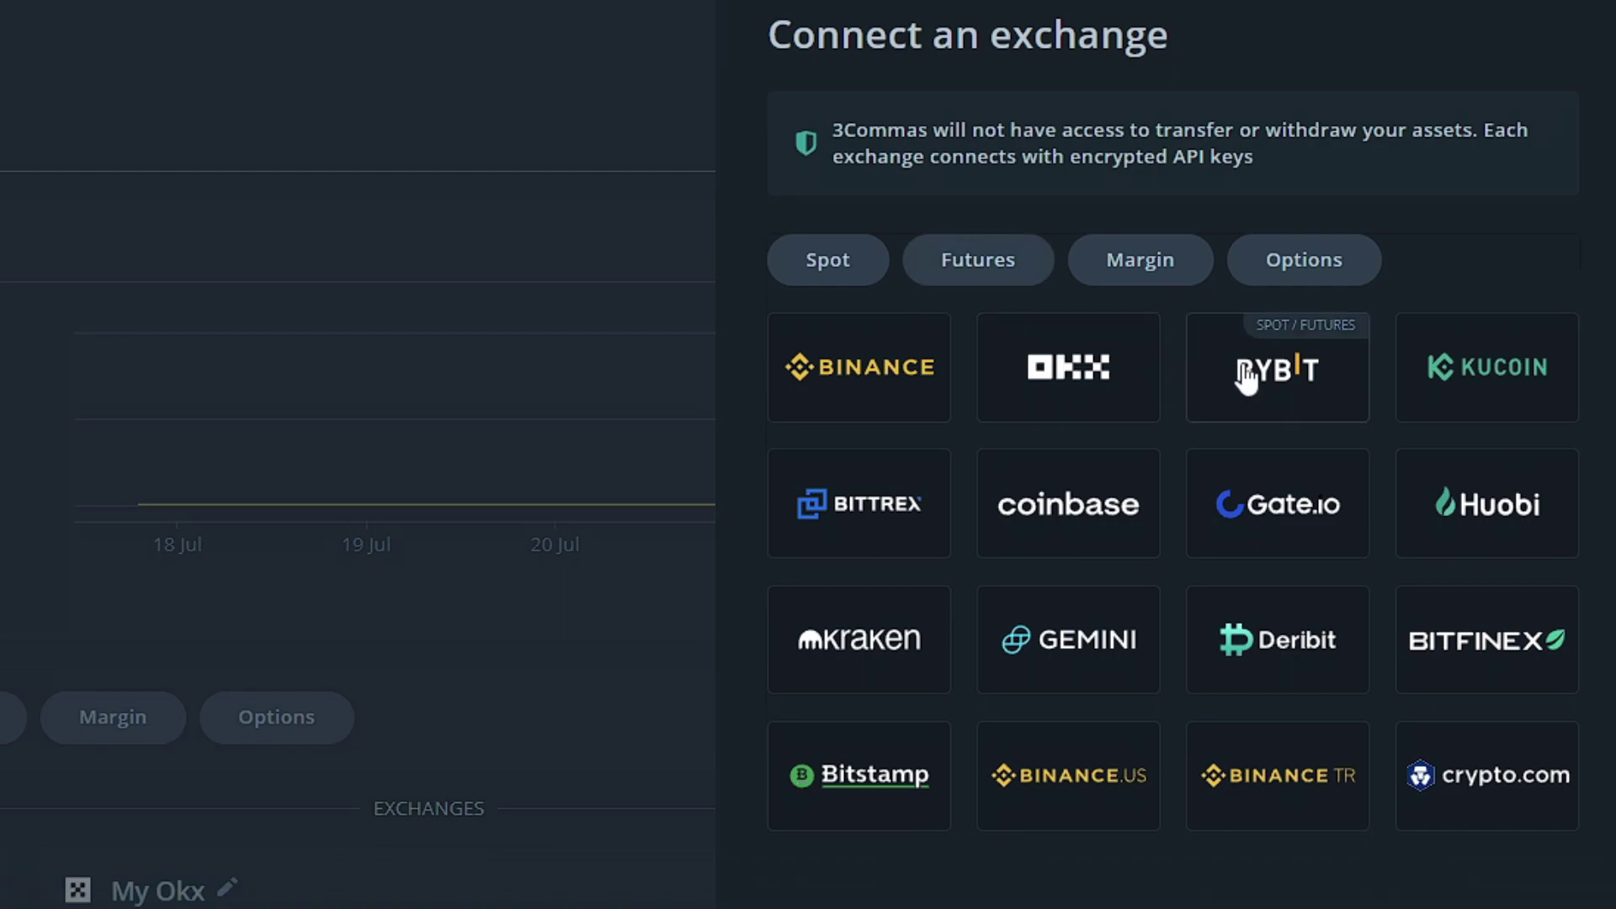
{"action": "left_click", "coordinate": [1246, 379]}
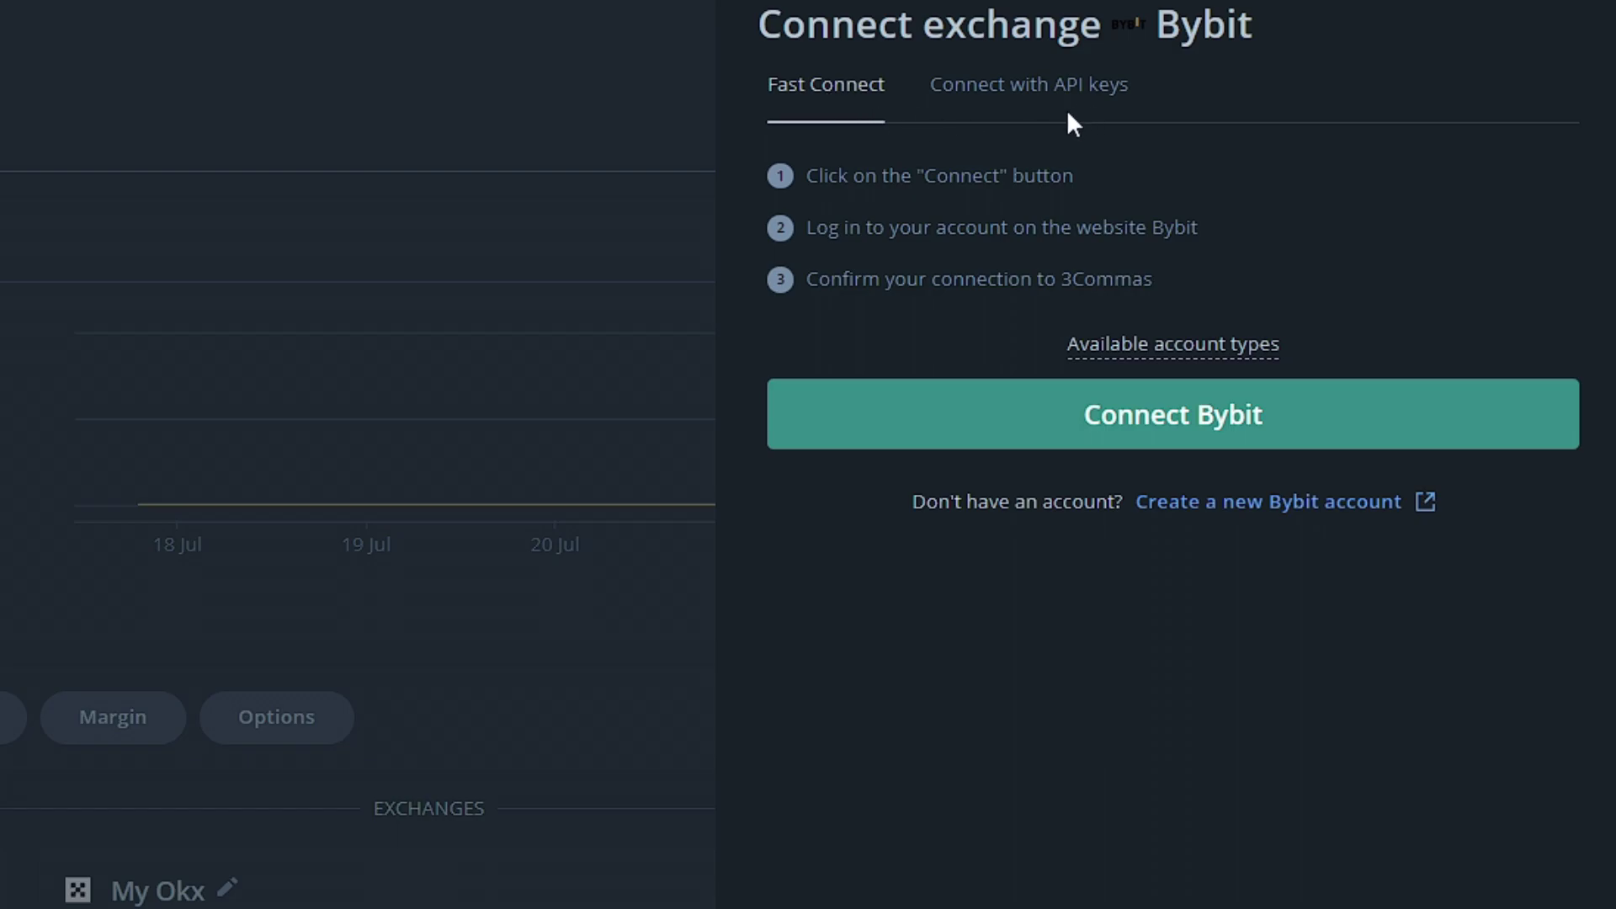
{"action": "left_click", "coordinate": [1094, 412]}
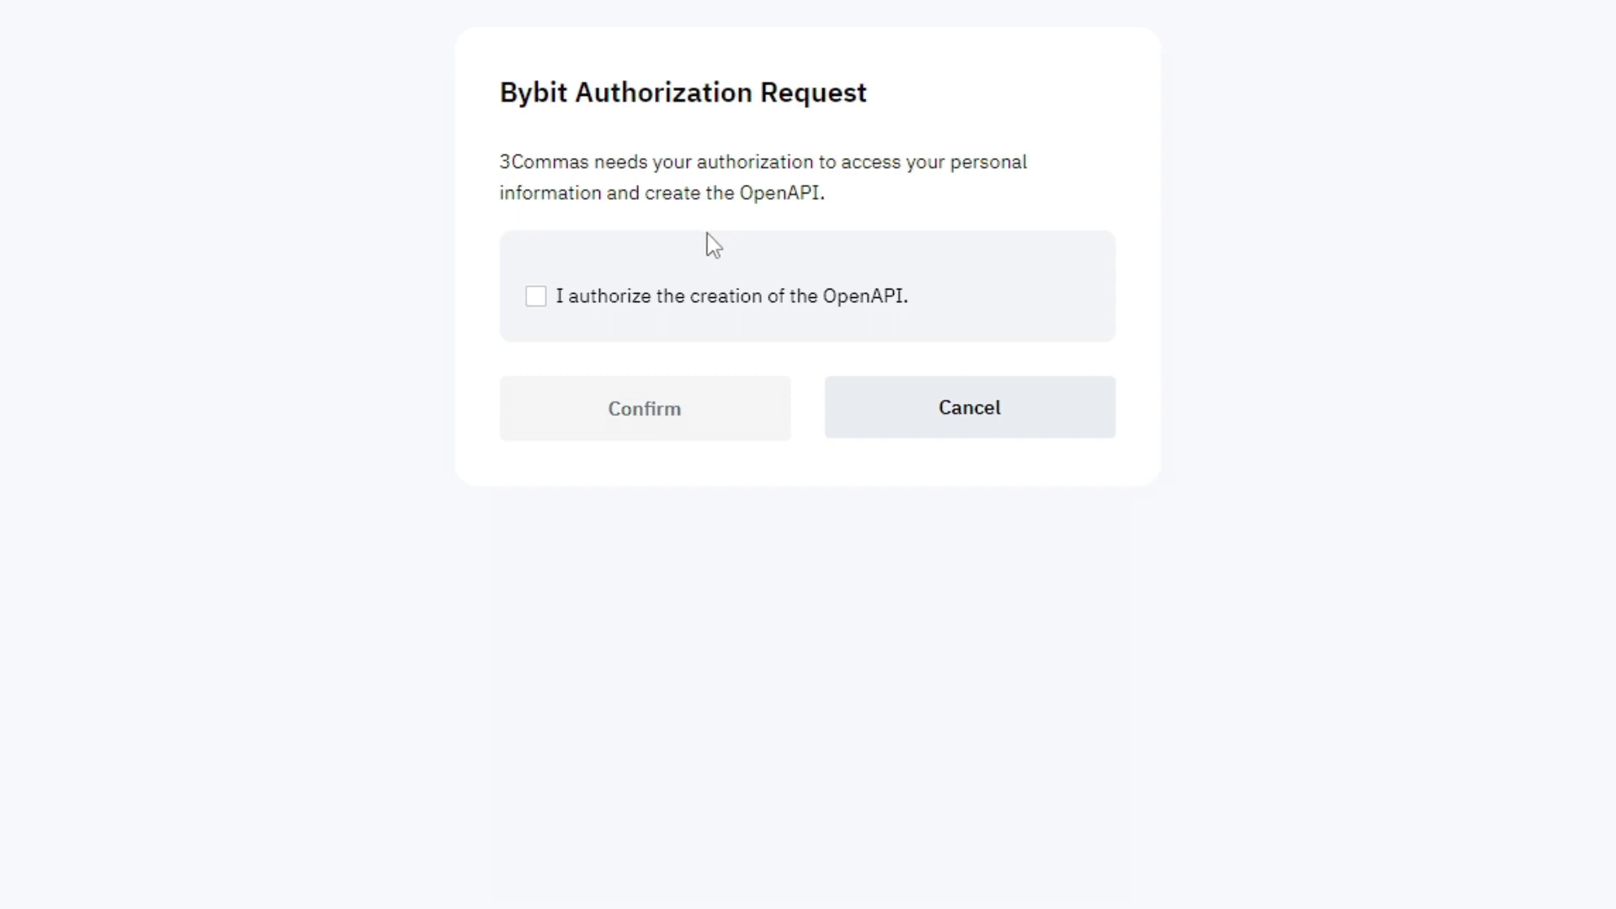
Step: Authorize 3Commas on Bybit and create the OpenAPI key with its preset read-write trading permissions
{"action": "left_click", "coordinate": [602, 301]}
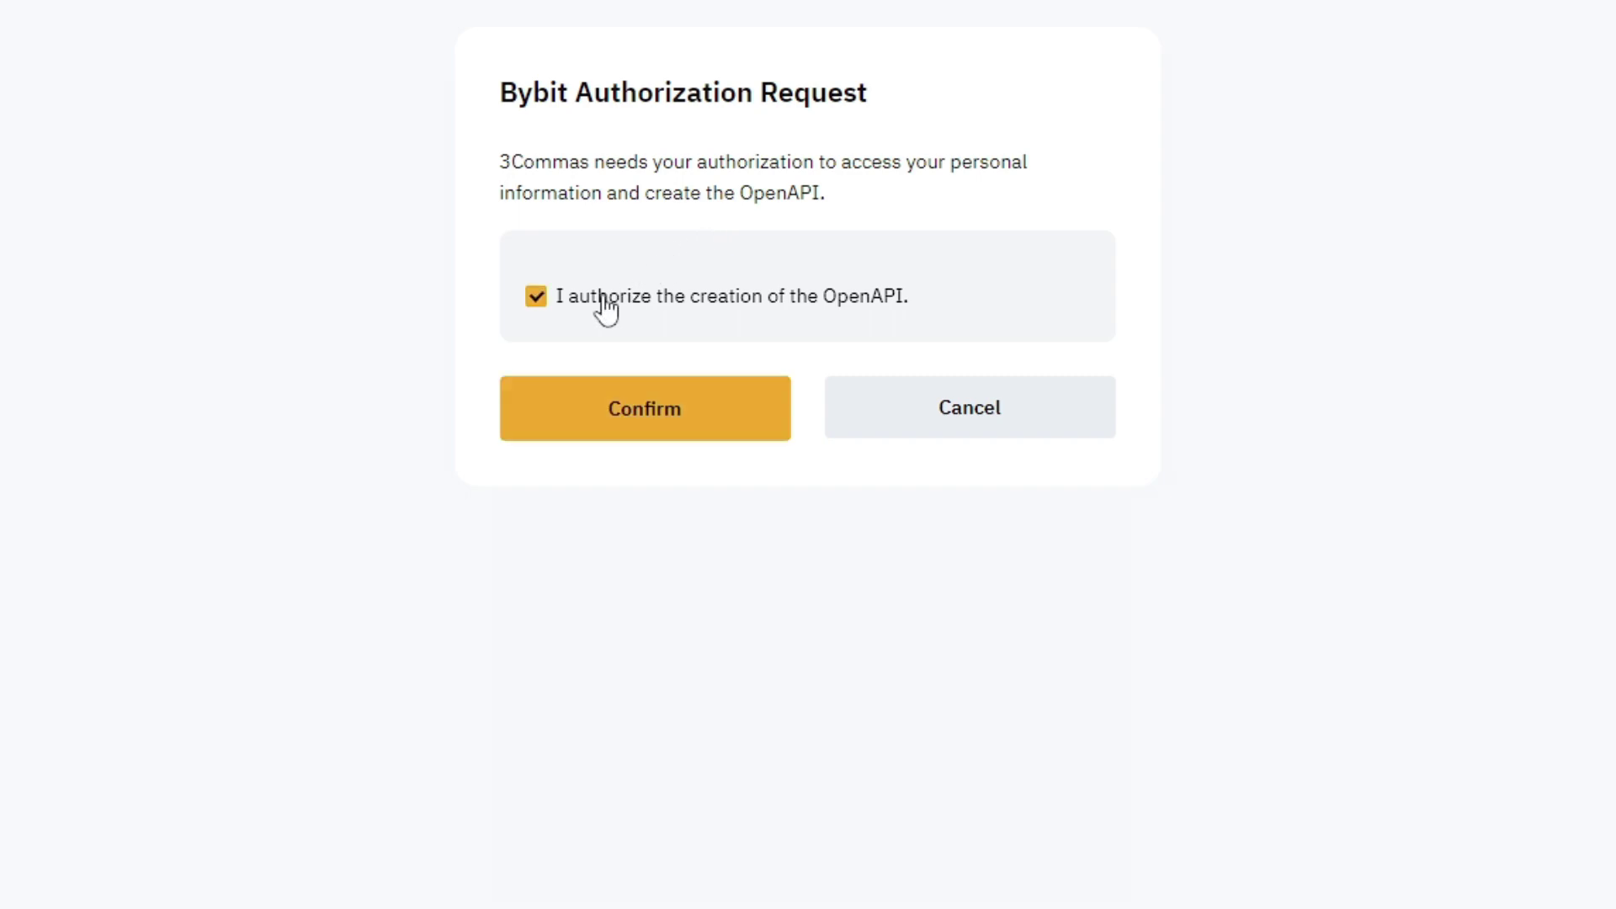
{"action": "left_click", "coordinate": [705, 411]}
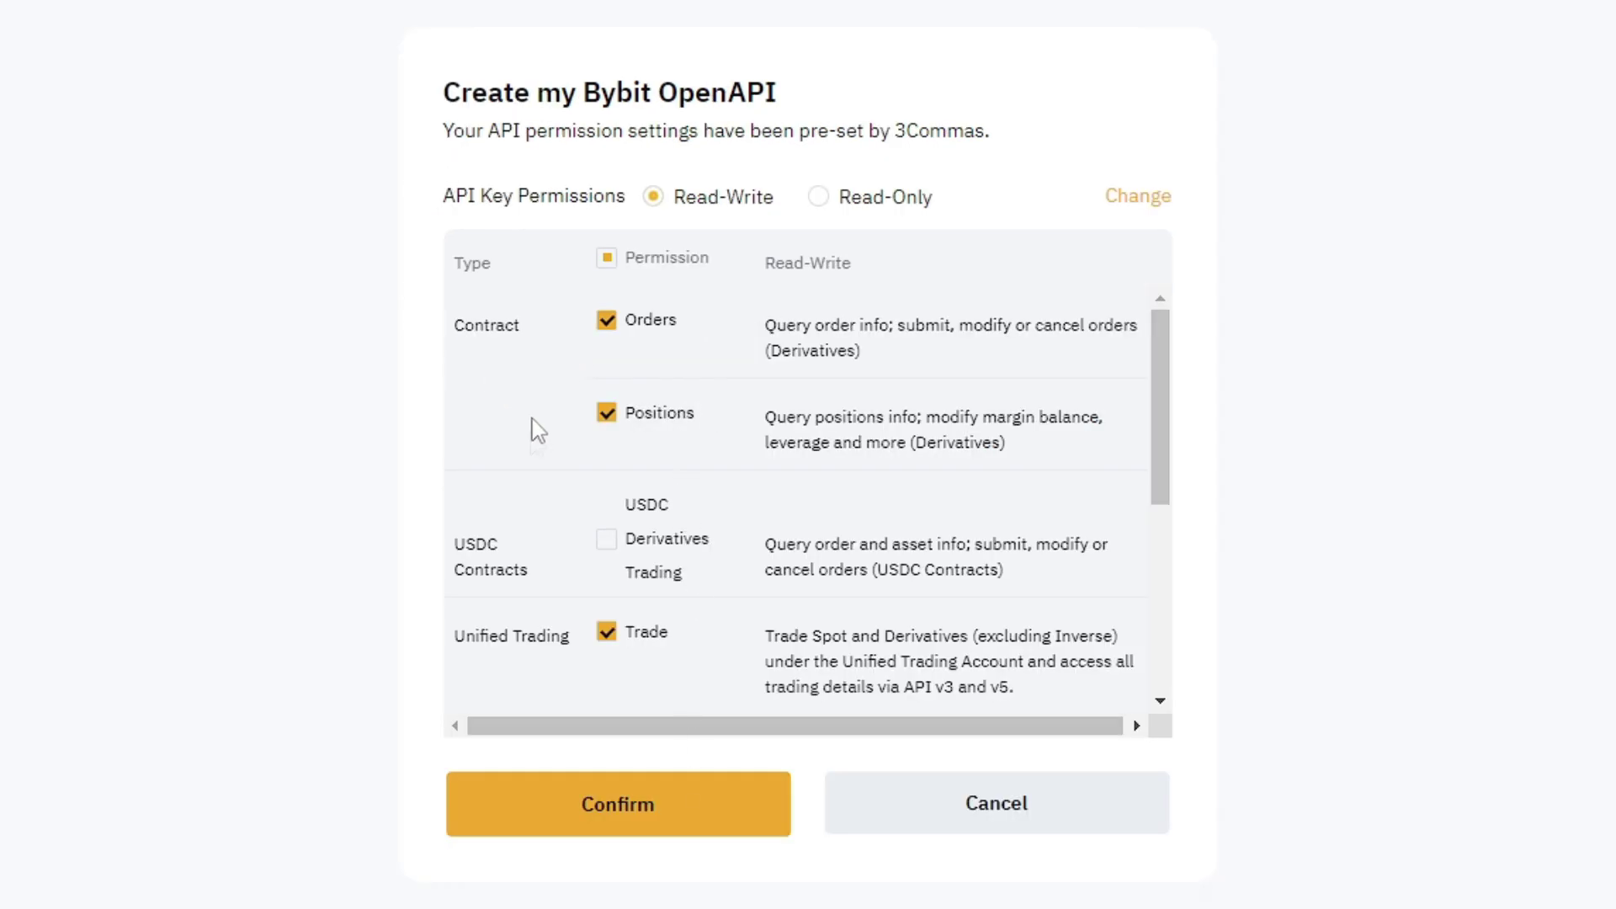
{"action": "scroll", "coordinate": [454, 472], "scroll_direction": "down", "scroll_amount": 3}
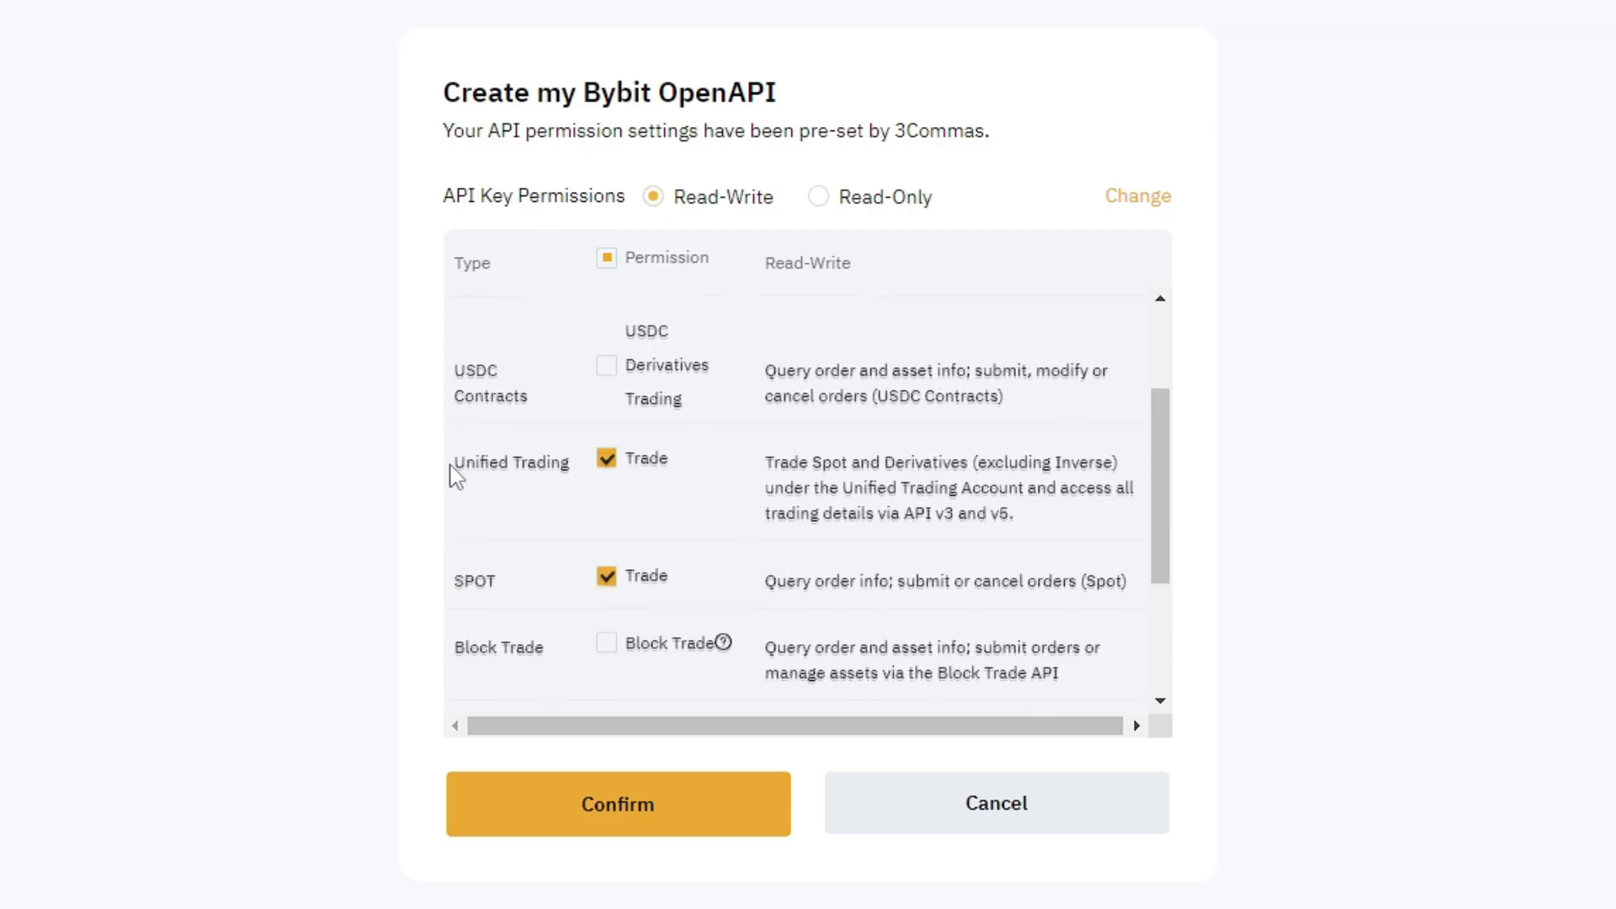
{"action": "scroll", "coordinate": [454, 472], "scroll_direction": "up", "scroll_amount": 3}
{"action": "scroll", "coordinate": [454, 472], "scroll_direction": "down", "scroll_amount": 1}
{"action": "scroll", "coordinate": [454, 473], "scroll_direction": "up", "scroll_amount": 1}
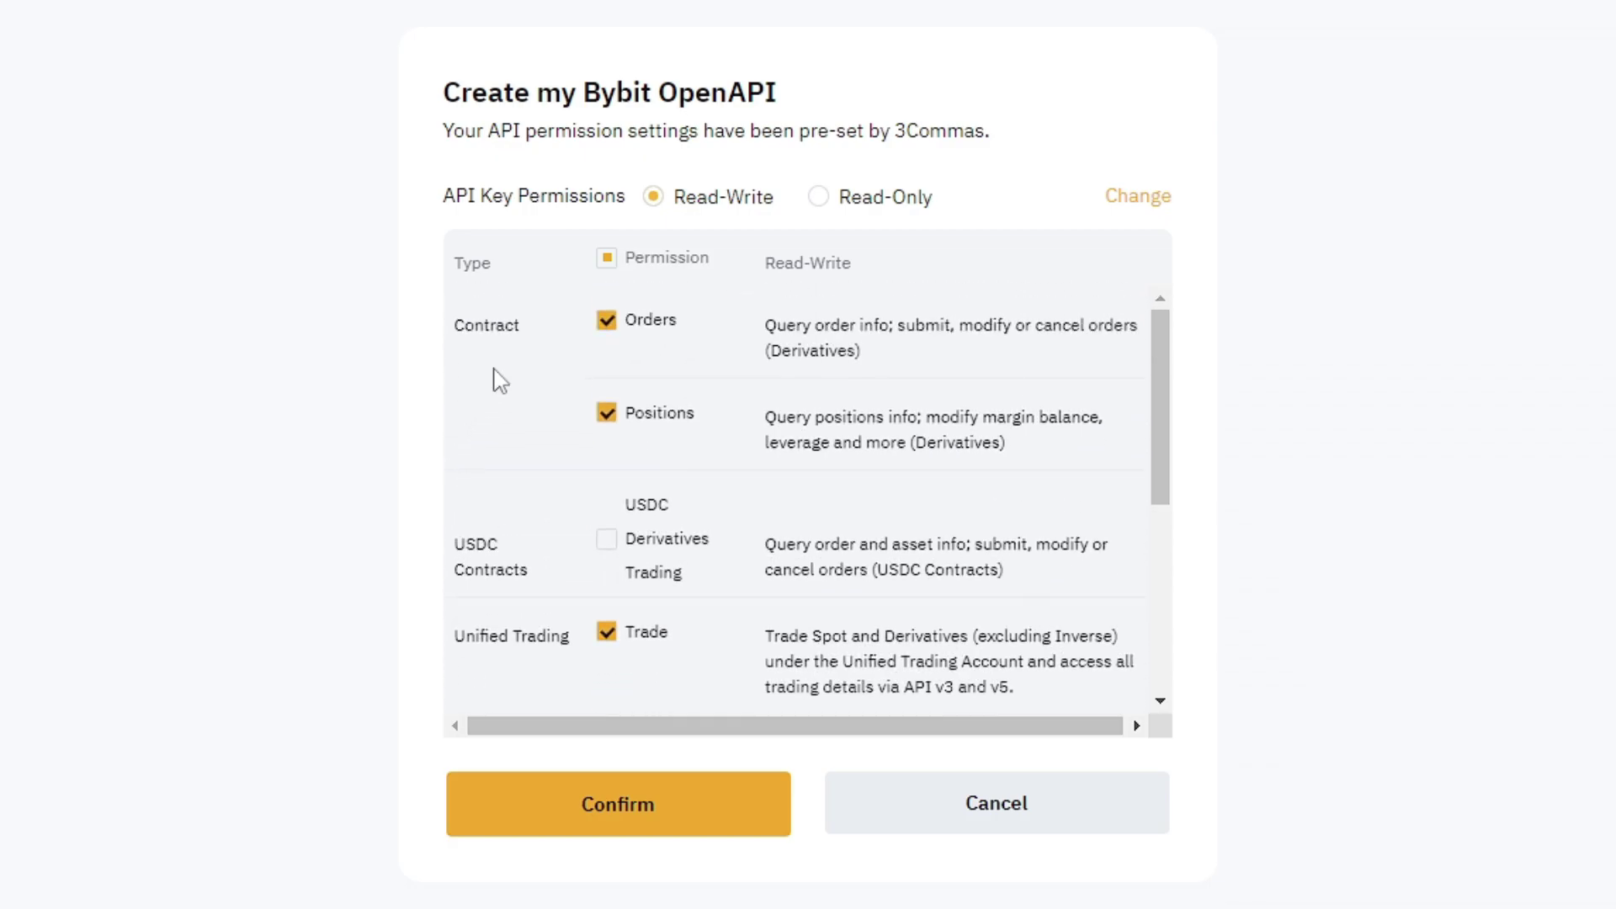
{"action": "scroll", "coordinate": [498, 376], "scroll_direction": "down", "scroll_amount": 2}
{"action": "scroll", "coordinate": [498, 381], "scroll_direction": "down", "scroll_amount": 3}
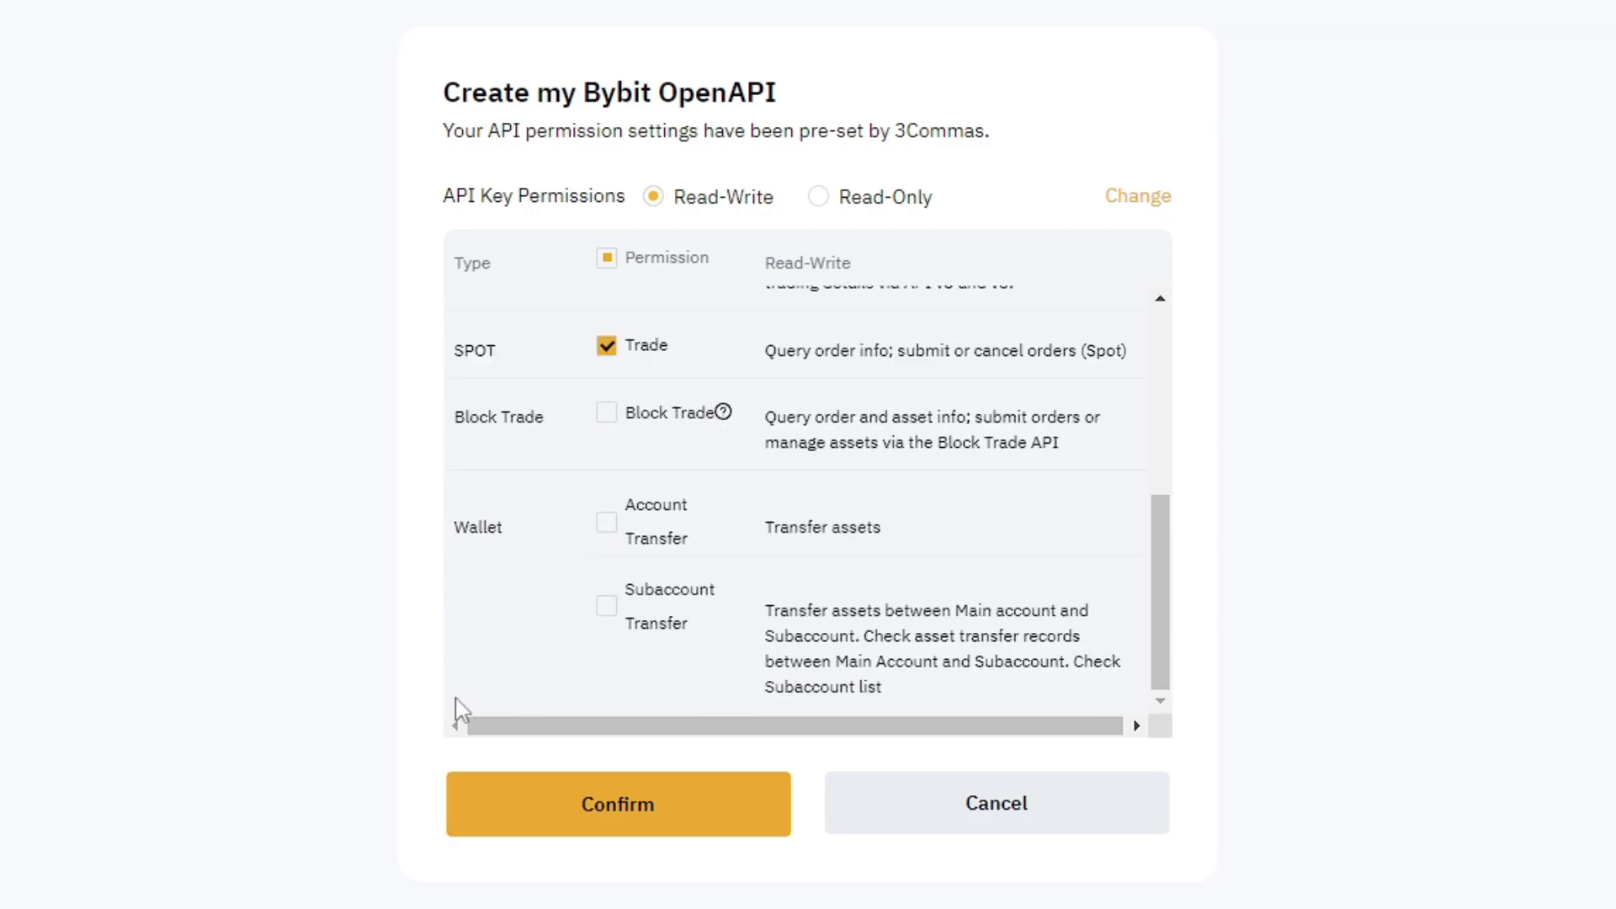
{"action": "left_click", "coordinate": [581, 813]}
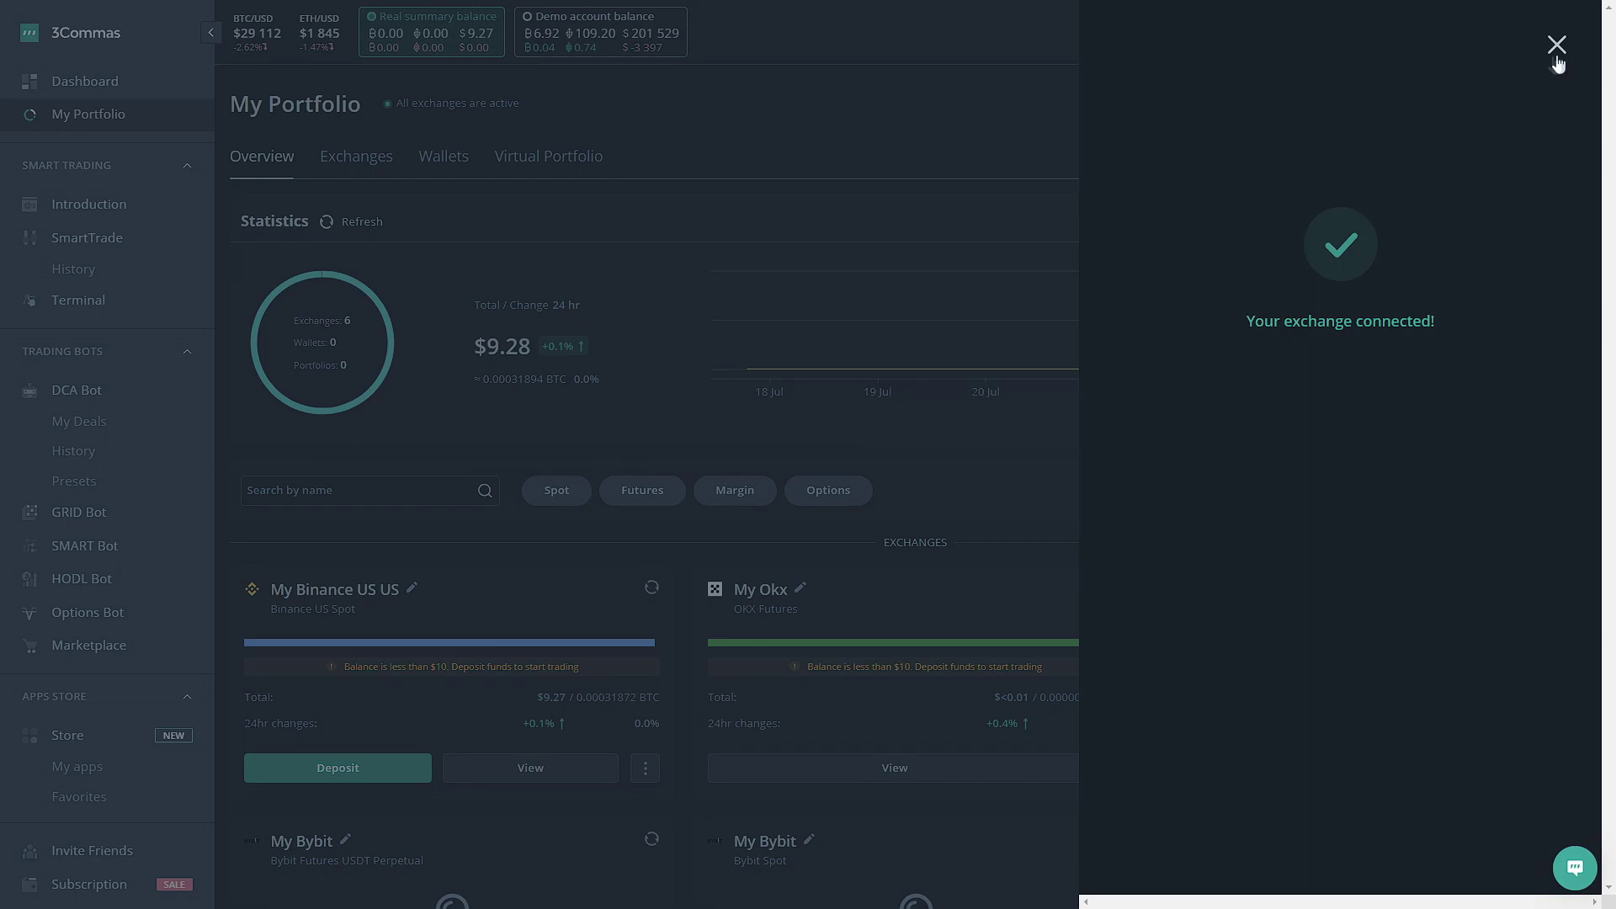
Step: Close the 'Your exchange connected!' panel and scroll to the Binance US, OKX and Bybit account cards
{"action": "left_click", "coordinate": [1556, 46]}
{"action": "scroll", "coordinate": [835, 439], "scroll_direction": "down", "scroll_amount": 1}
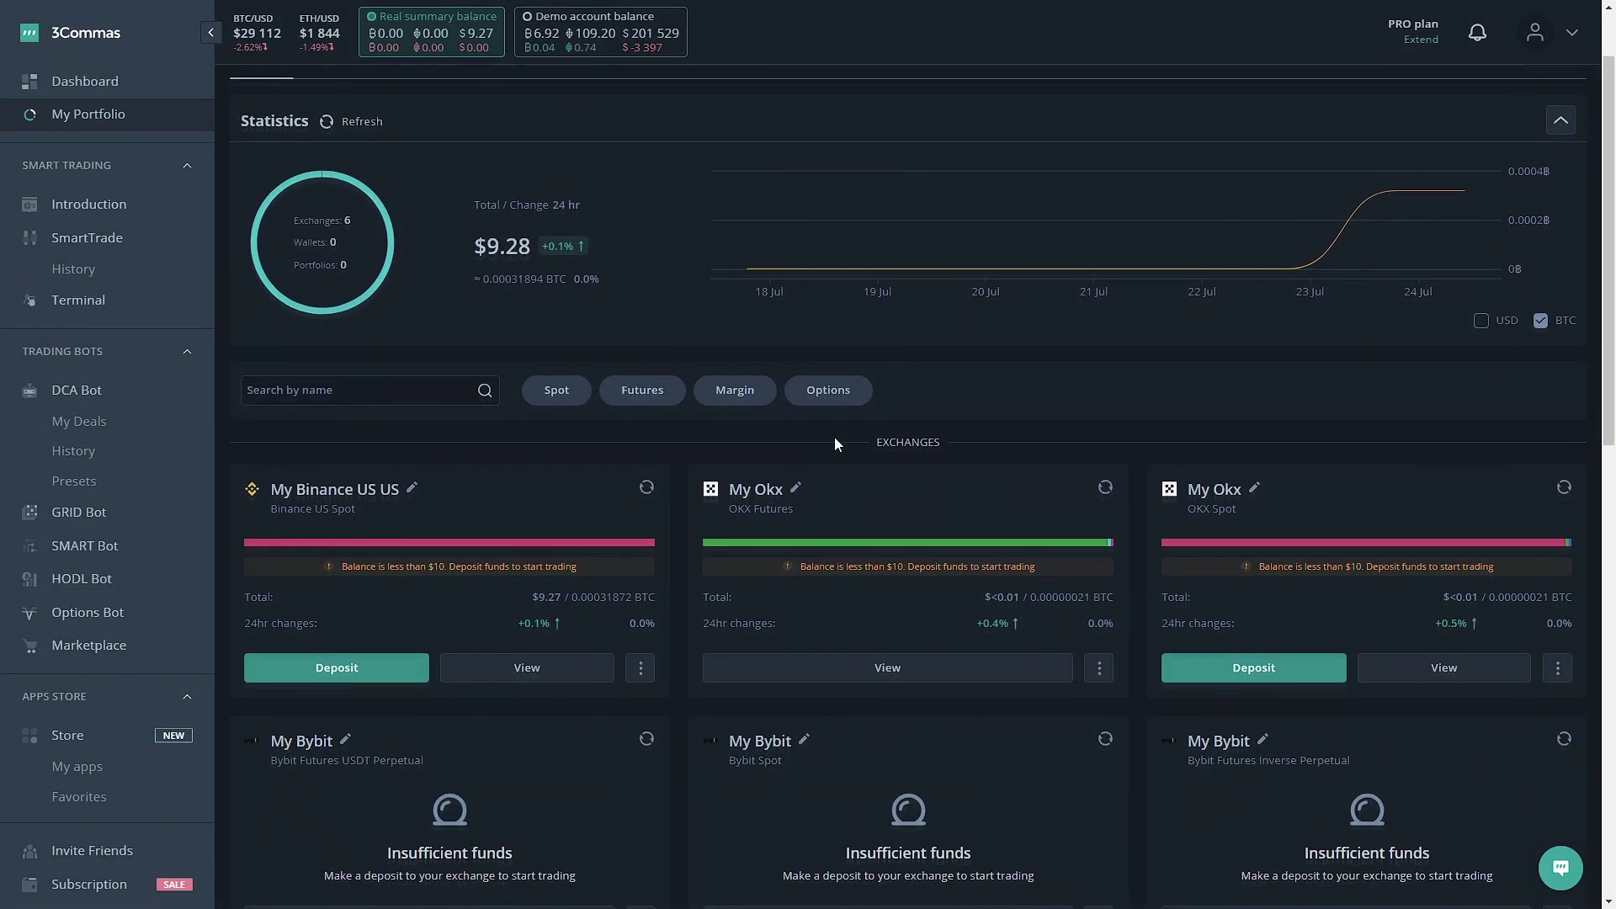
{"action": "scroll", "coordinate": [835, 444], "scroll_direction": "down", "scroll_amount": 1}
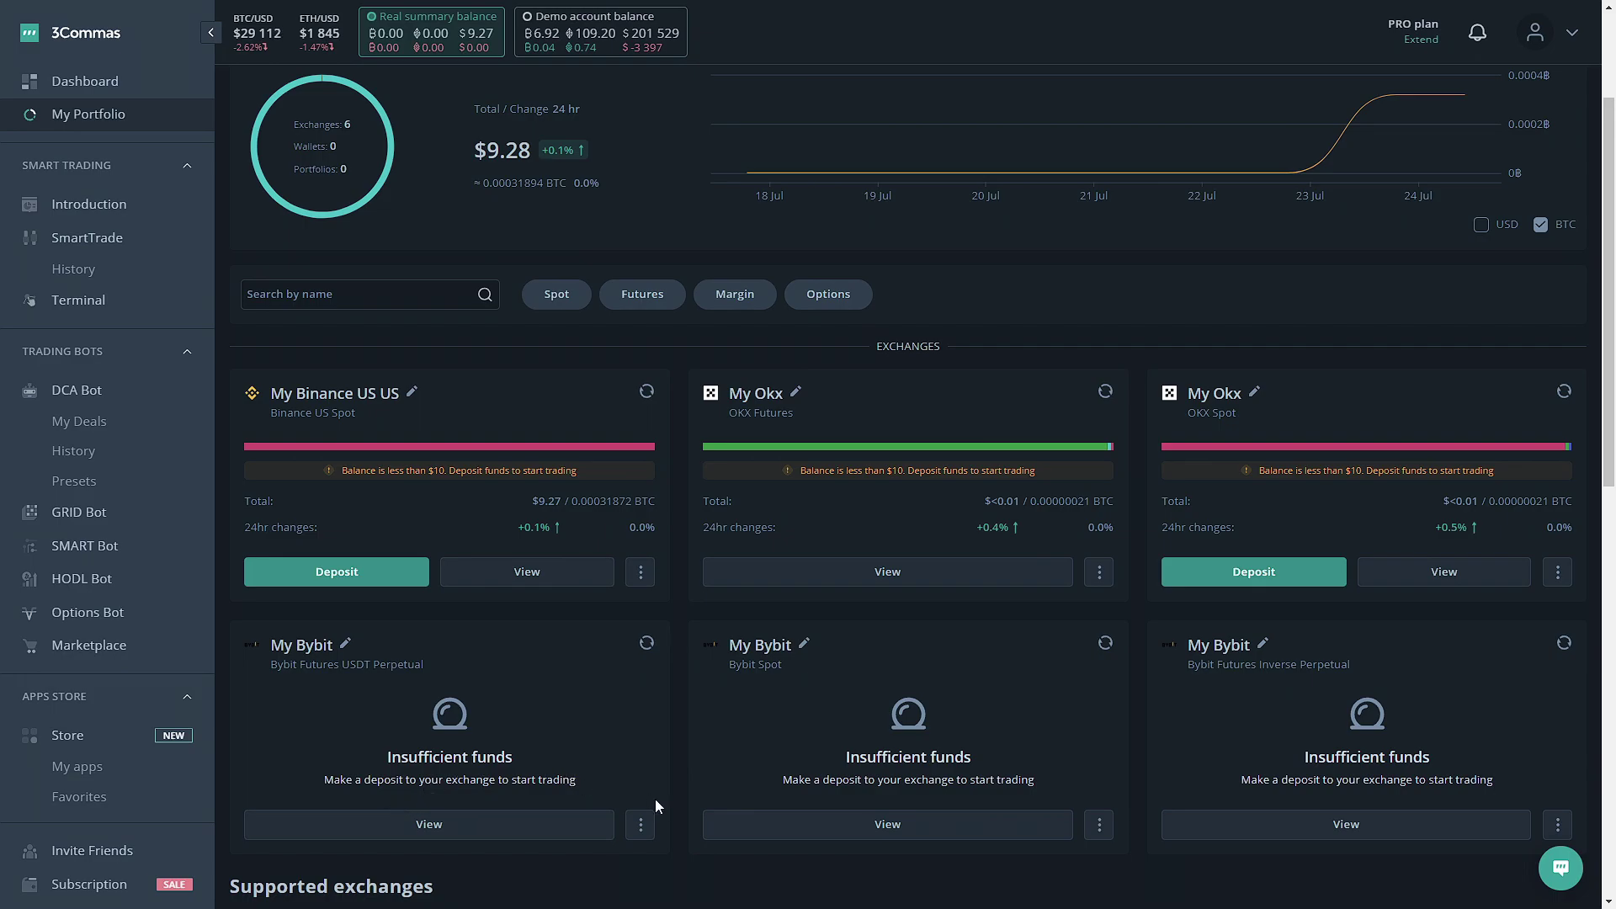
{"action": "scroll", "coordinate": [517, 451], "scroll_direction": "down", "scroll_amount": 2}
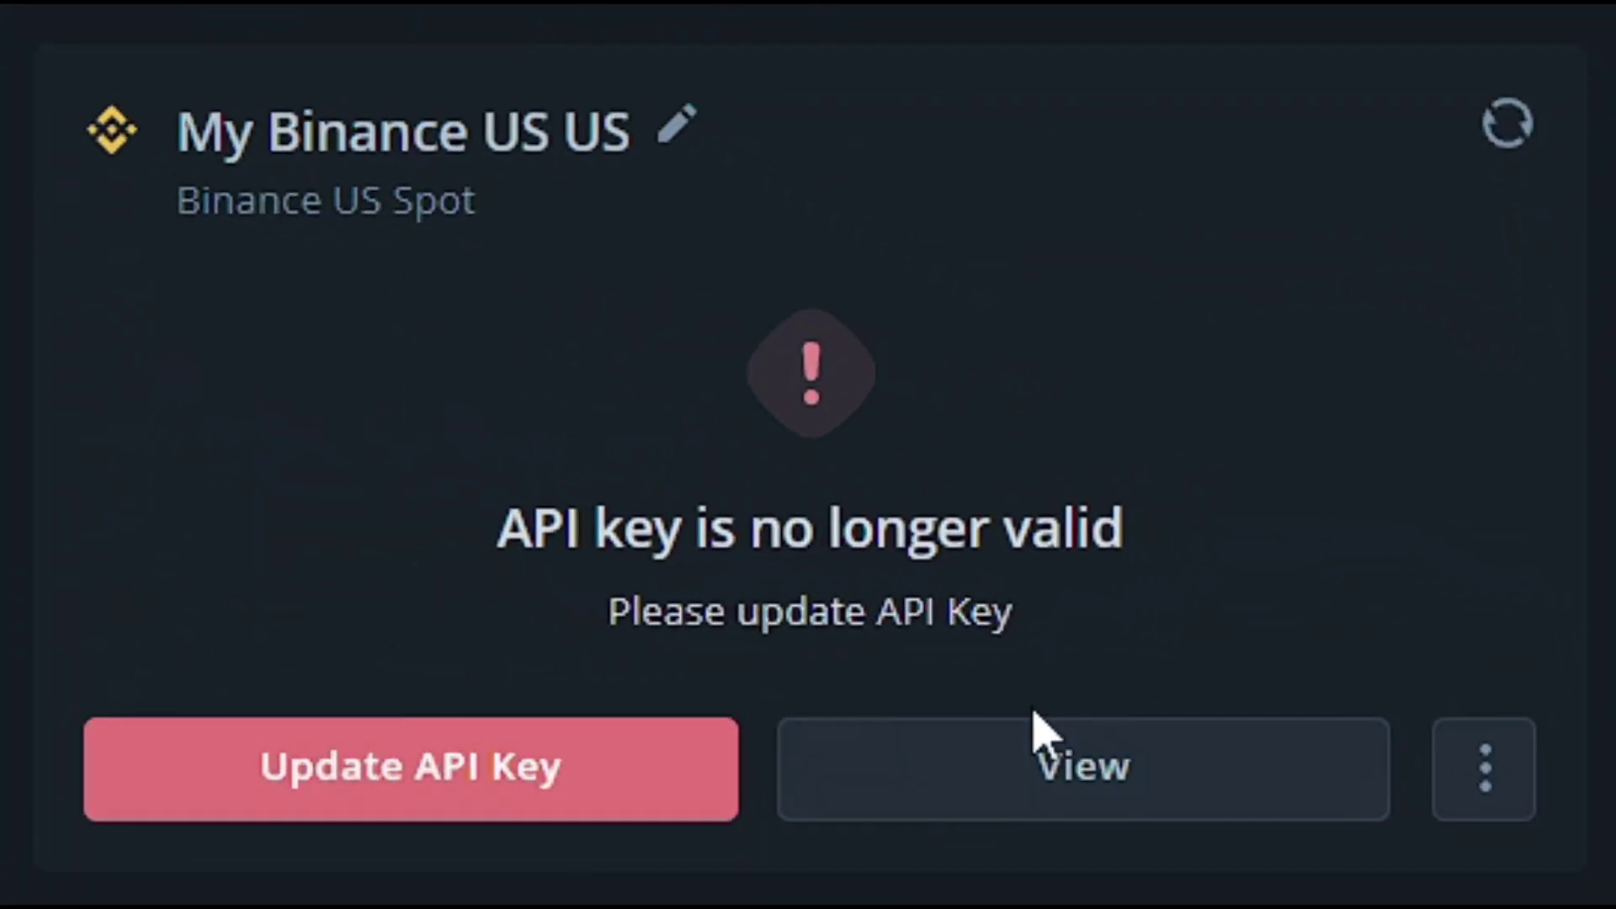
Step: Refresh the My Binance US US card so its balance of $9.29 shows again
{"action": "left_click", "coordinate": [1503, 139]}
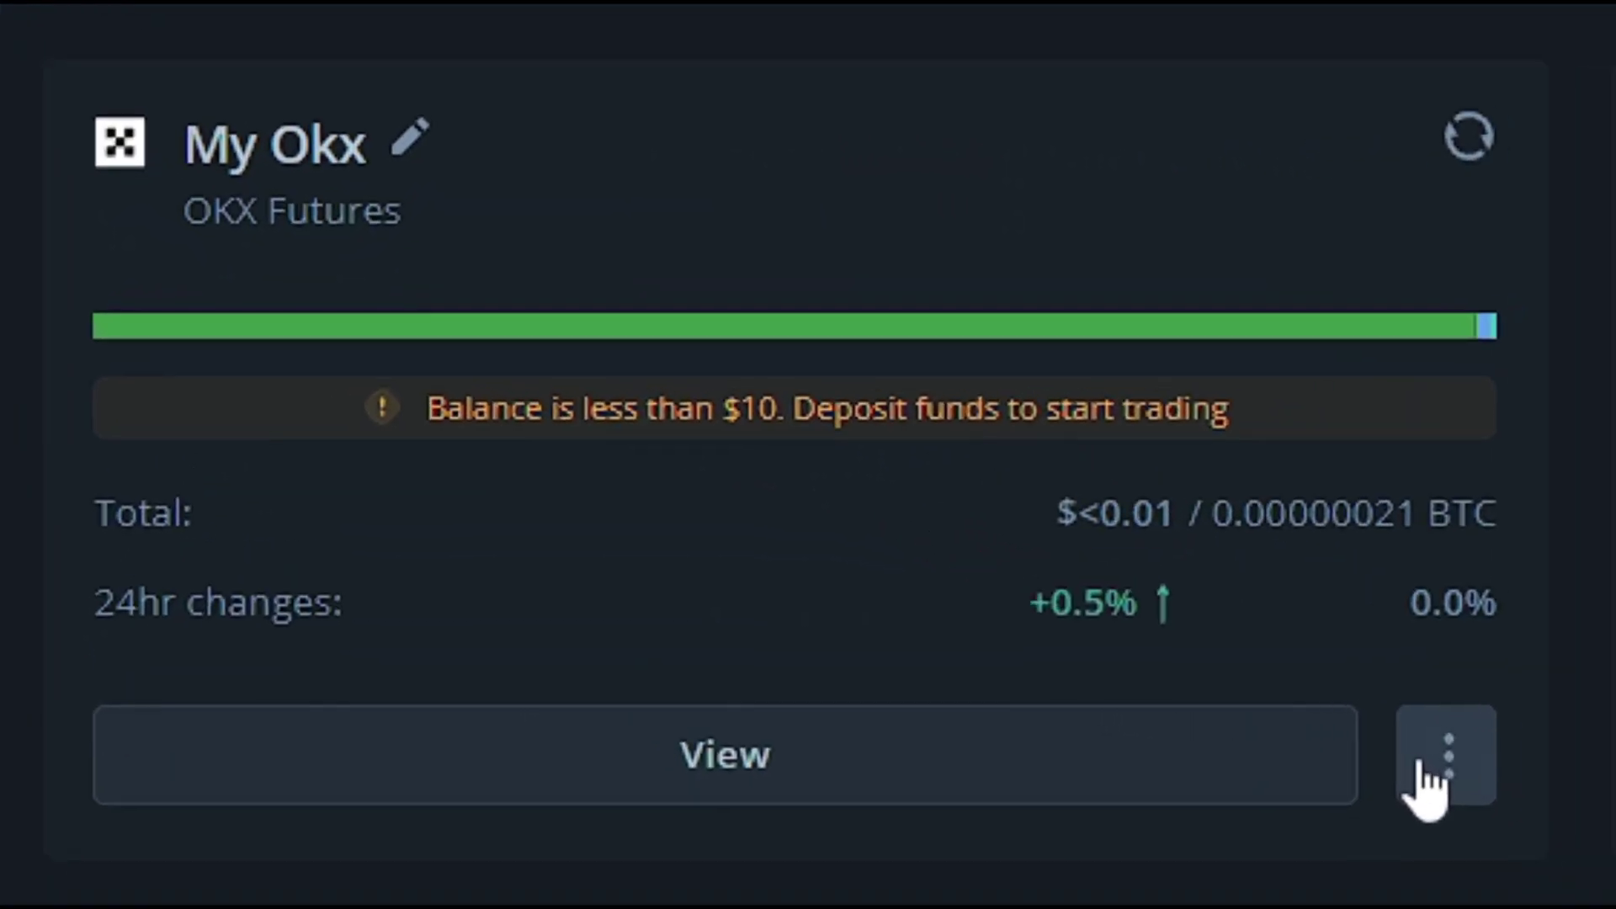
Step: Bring up the actions menu for the My Okx Futures account
{"action": "left_click", "coordinate": [1029, 585]}
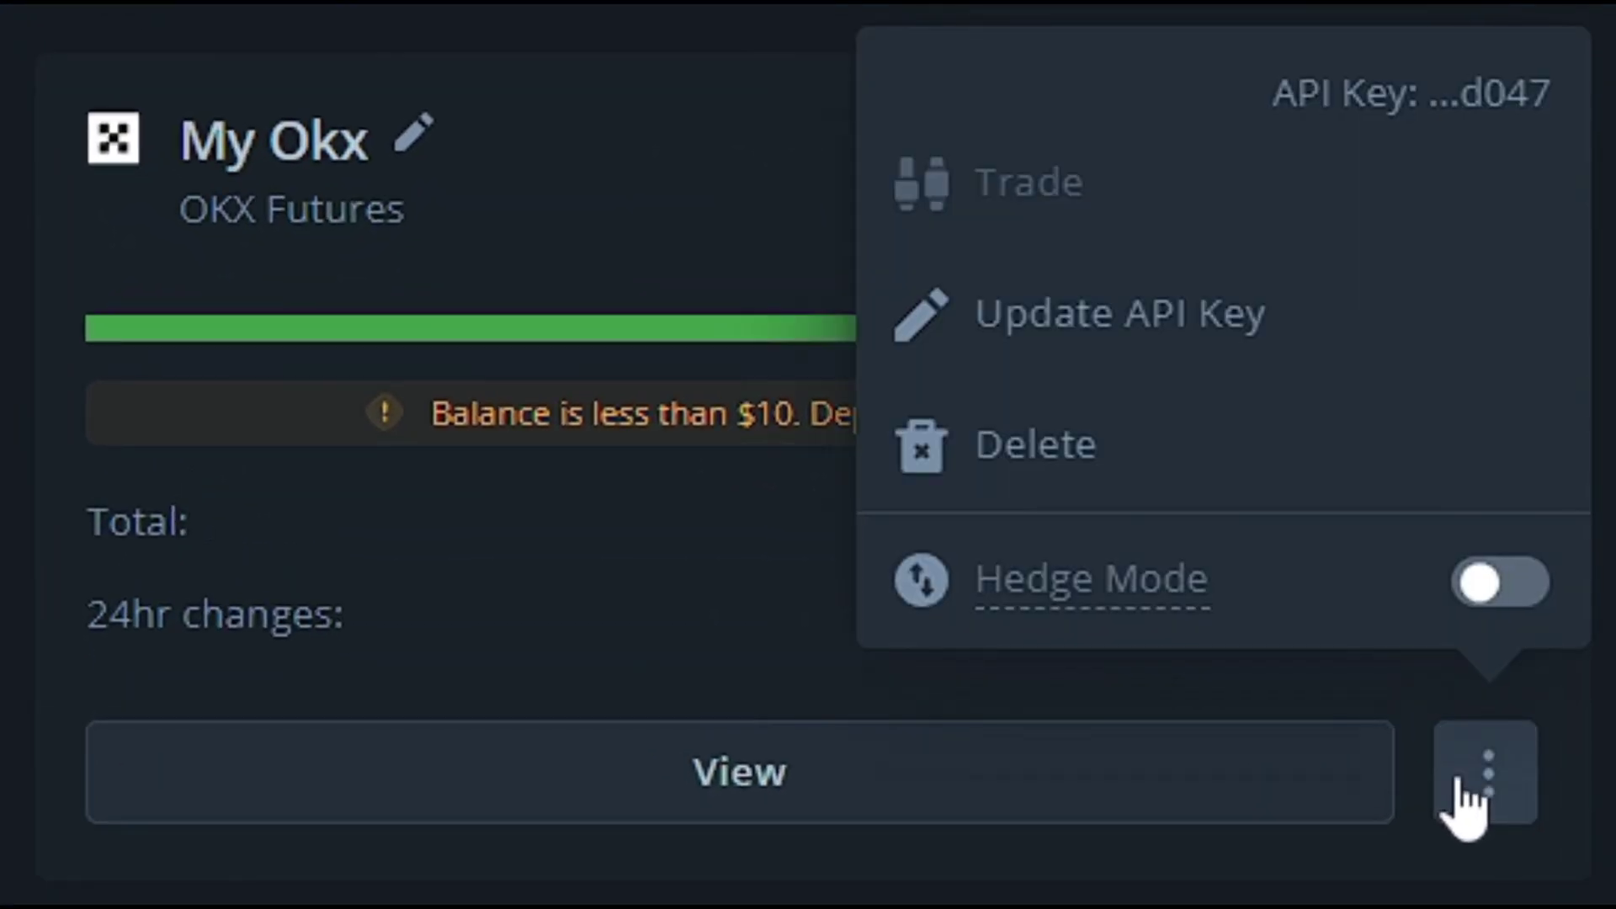